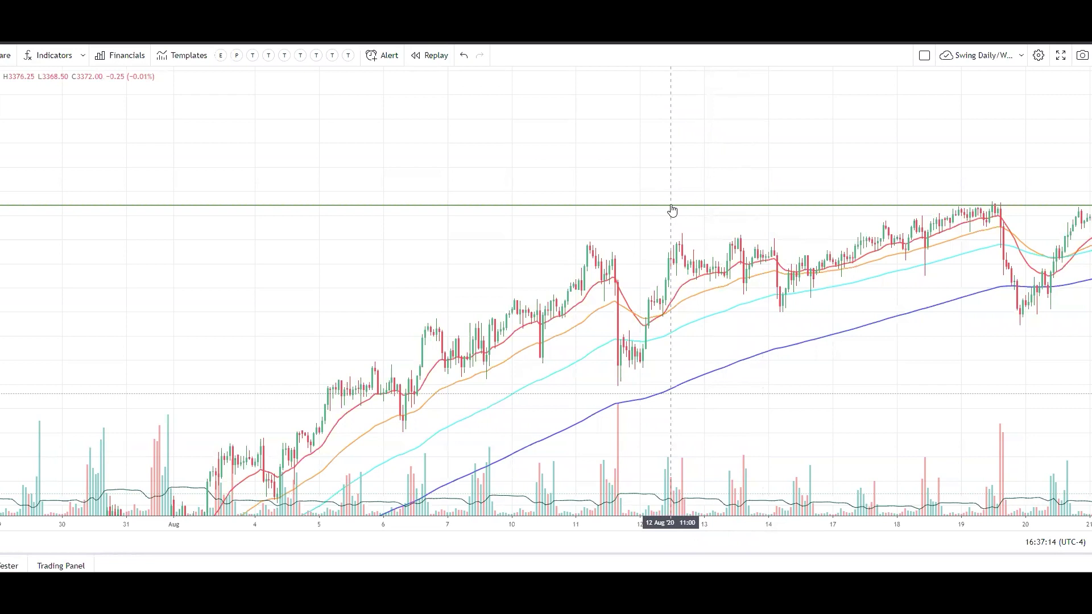
Check the green top level's options without changing anything, then select that line
right_click(672, 209)
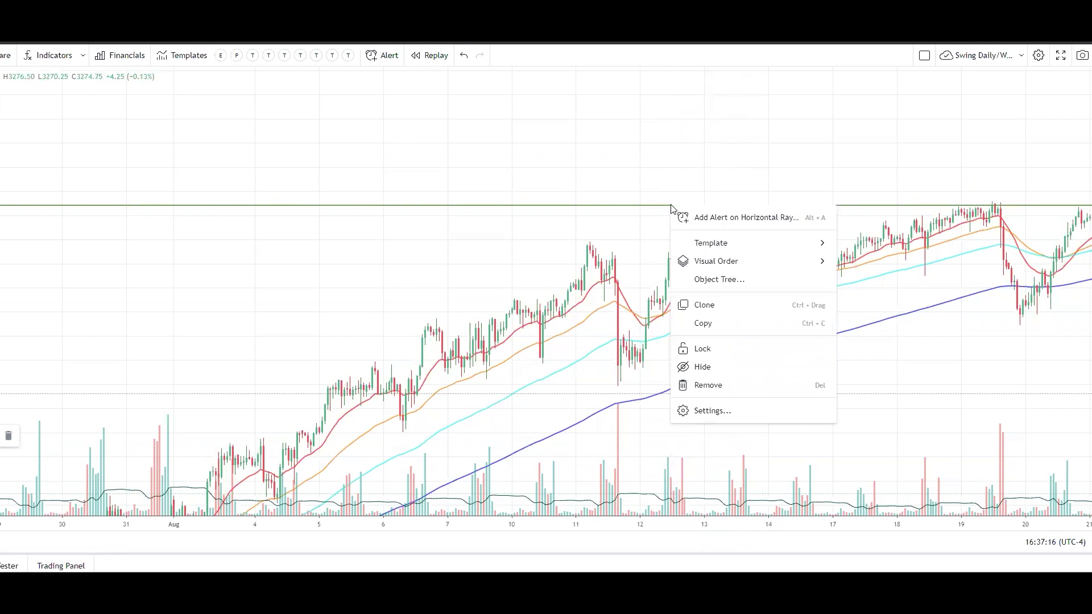
left_click(542, 309)
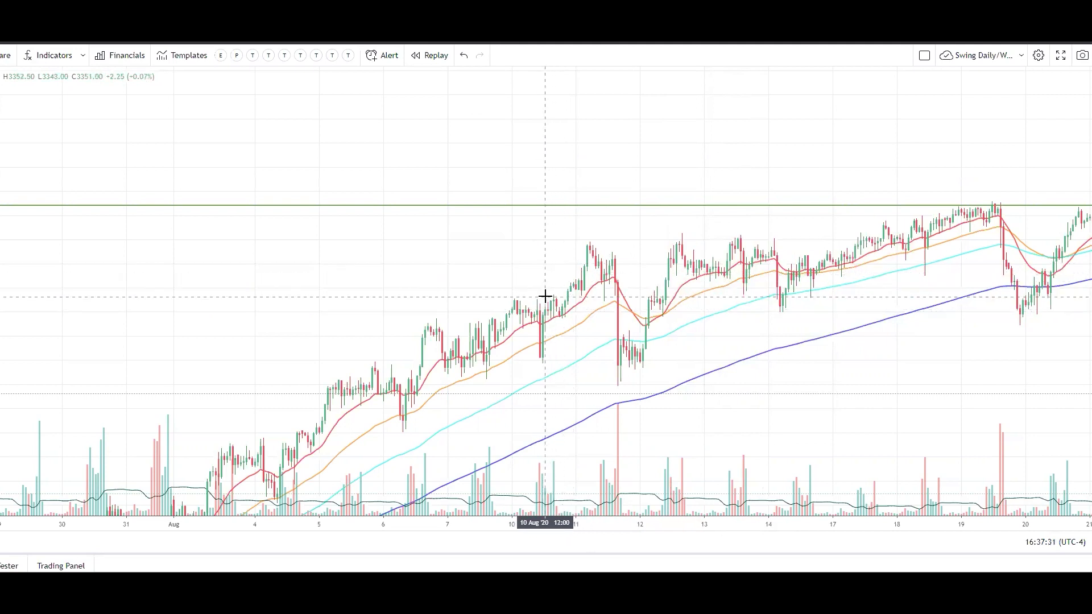
left_click(527, 207)
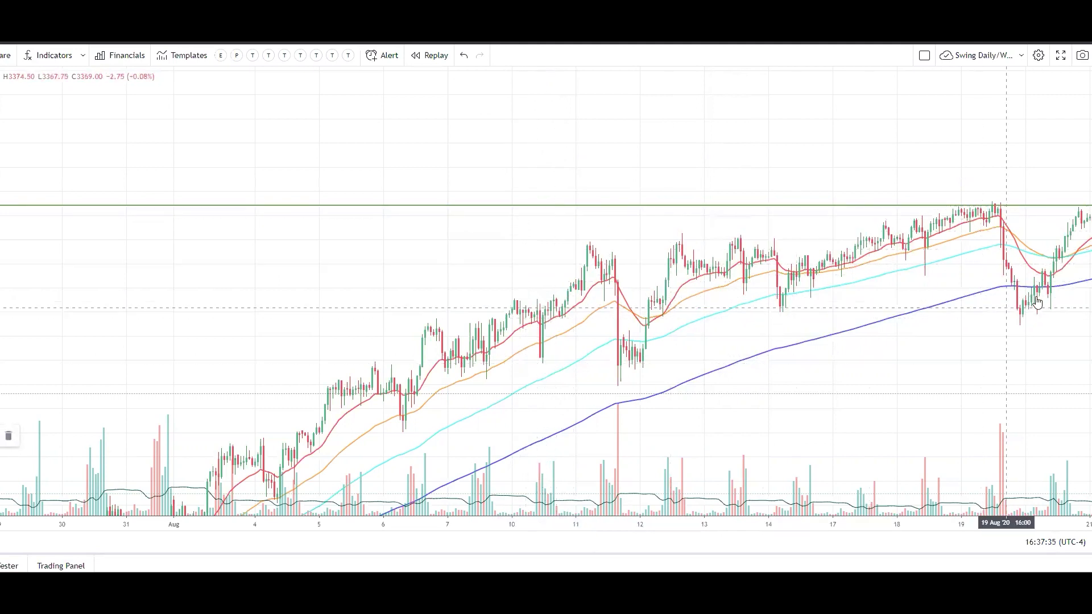
Add horizontal levels at the swing lows, the 11–13 Aug highs, the green line, and below the pullback lows
key("alt+h")
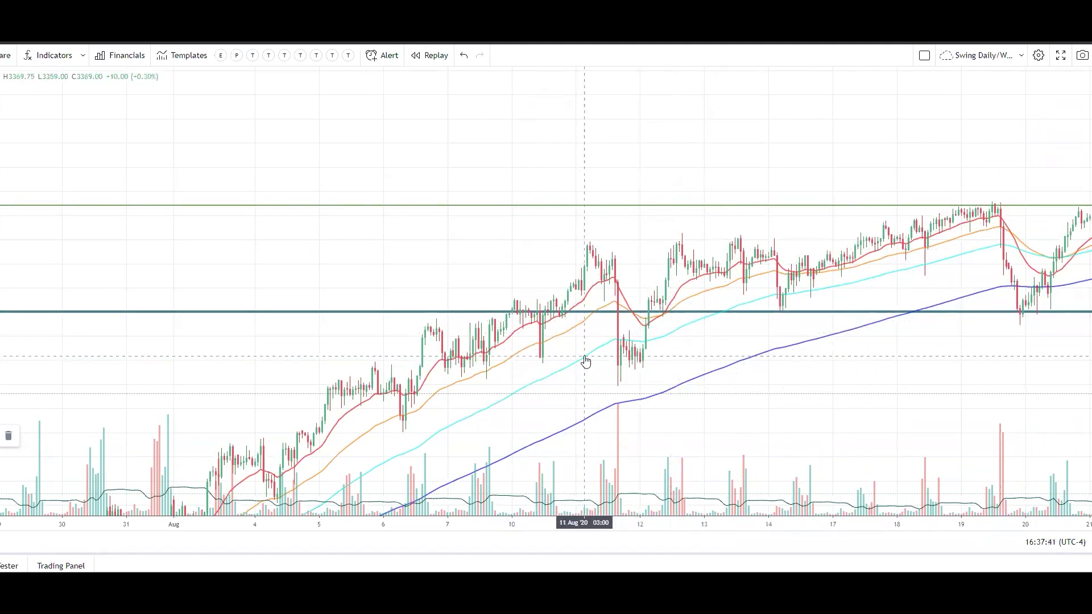
left_click(754, 240)
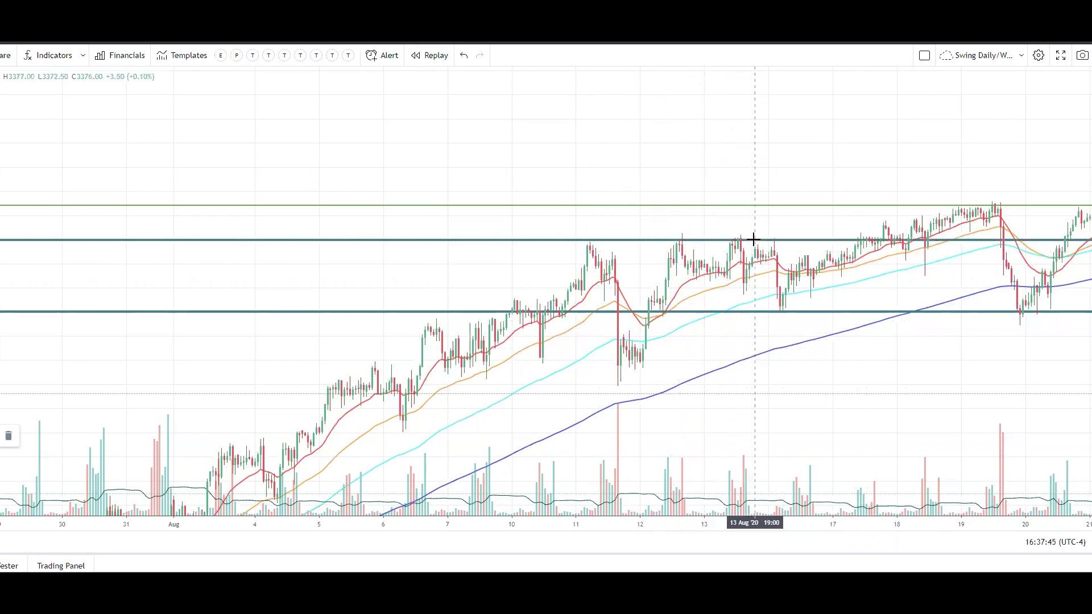
left_click(763, 208)
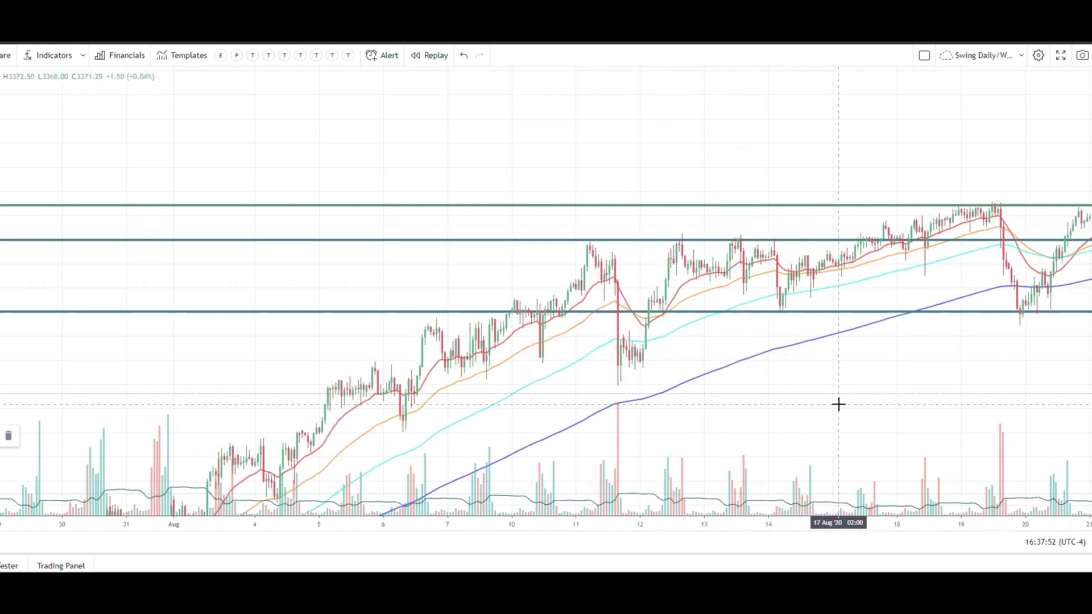
left_click(745, 367)
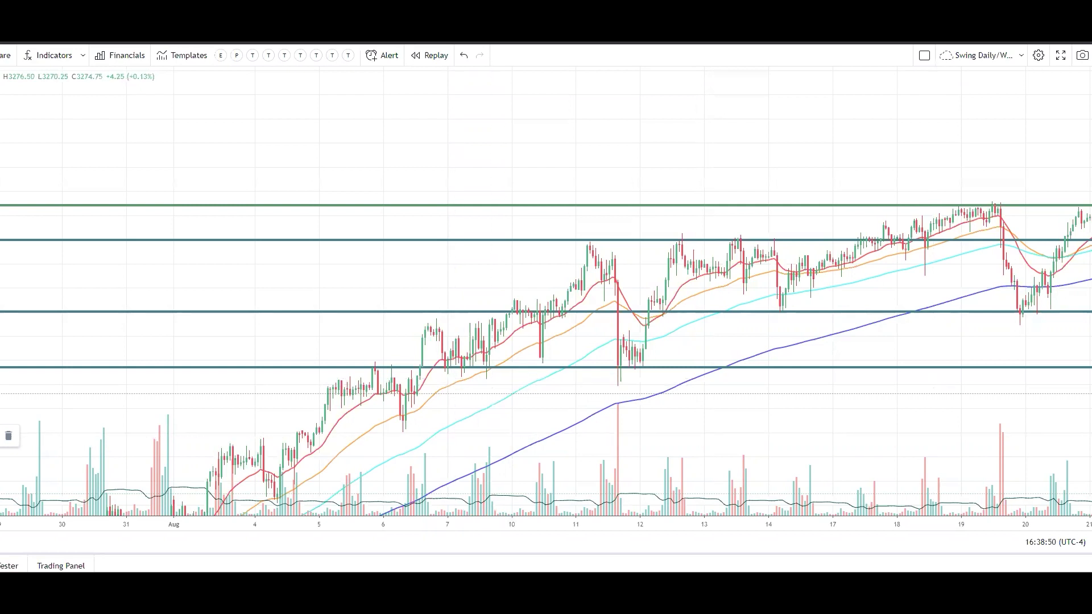
mouse_move(983, 149)
left_mouse_down()
mouse_move(994, 187)
mouse_move(996, 170)
left_mouse_up()
left_click_drag(1058, 148, 1073, 198)
left_click_drag(1063, 183, 1078, 178)
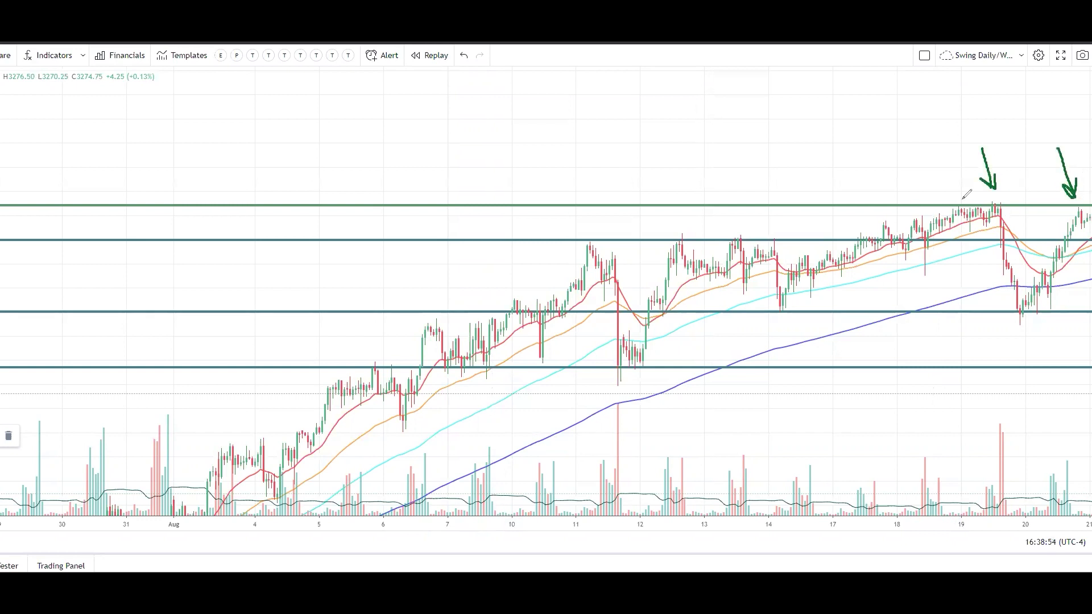
mouse_move(946, 193)
left_mouse_down()
mouse_move(1010, 218)
mouse_move(948, 205)
left_mouse_up()
mouse_move(1062, 205)
left_mouse_down()
mouse_move(1063, 223)
mouse_move(1067, 202)
left_mouse_up()
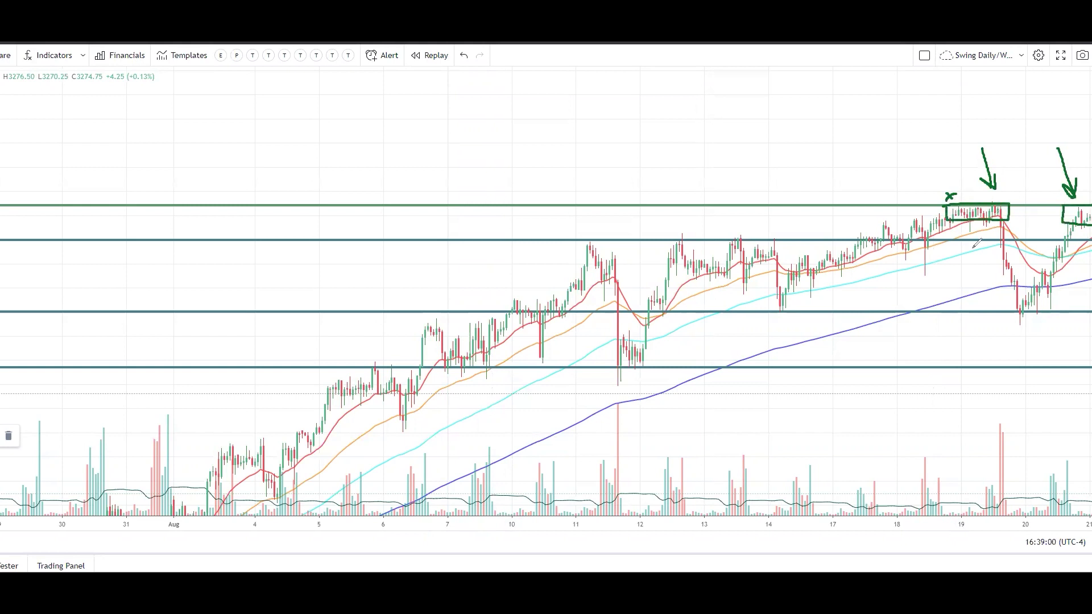
mouse_move(954, 194)
left_mouse_down()
mouse_move(943, 203)
mouse_move(705, 133)
mouse_move(716, 138)
left_mouse_up()
left_click_drag(589, 100, 577, 126)
left_click_drag(593, 102, 607, 120)
mouse_move(597, 108)
left_mouse_down()
mouse_move(621, 104)
mouse_move(621, 114)
left_mouse_up()
left_click_drag(628, 102, 635, 112)
left_click_drag(575, 129, 647, 111)
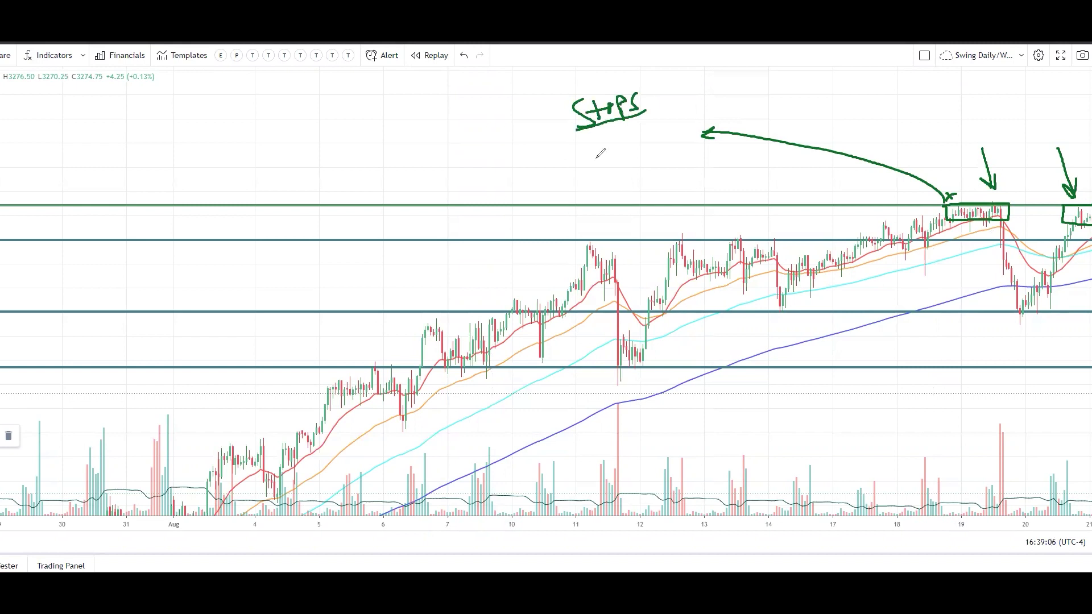
mouse_move(592, 145)
left_mouse_down()
mouse_move(594, 166)
mouse_move(635, 173)
left_mouse_up()
mouse_move(636, 166)
left_mouse_down()
mouse_move(654, 153)
mouse_move(653, 173)
left_mouse_up()
mouse_move(655, 166)
left_mouse_down()
mouse_move(688, 171)
mouse_move(681, 176)
mouse_move(692, 160)
left_mouse_up()
left_click_drag(695, 166, 718, 149)
left_click(728, 173)
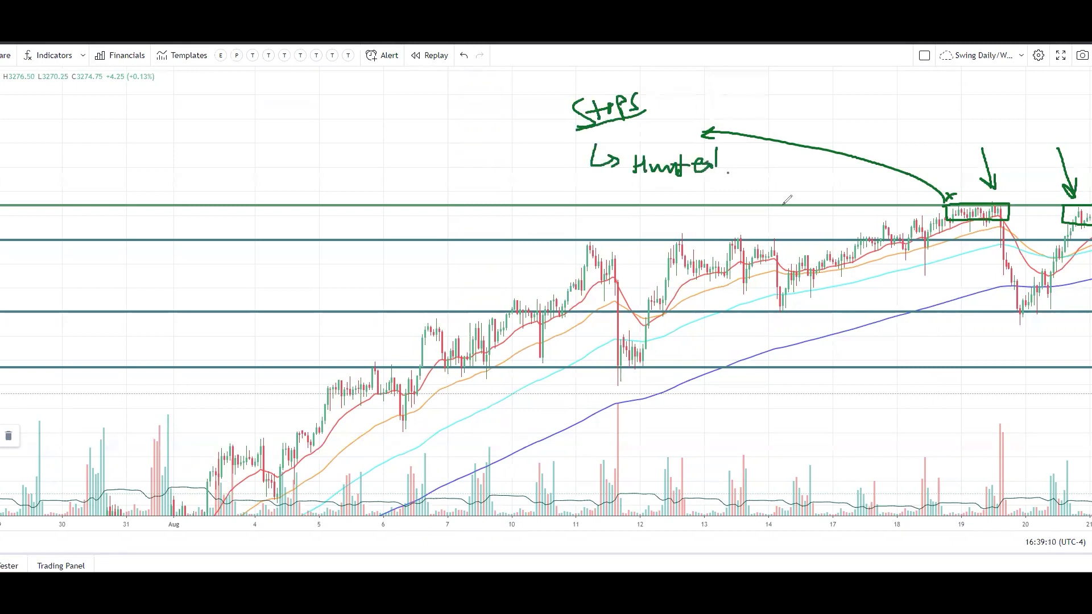
mouse_move(943, 102)
left_mouse_down()
mouse_move(954, 167)
mouse_move(946, 147)
mouse_move(962, 151)
left_mouse_up()
mouse_move(158, 106)
left_mouse_down()
mouse_move(150, 140)
mouse_move(202, 142)
left_mouse_up()
left_click_drag(211, 104, 217, 145)
mouse_move(230, 98)
left_mouse_down()
mouse_move(238, 145)
mouse_move(253, 143)
left_mouse_up()
mouse_move(256, 124)
left_mouse_down()
mouse_move(267, 143)
mouse_move(295, 145)
left_mouse_up()
left_click(323, 159)
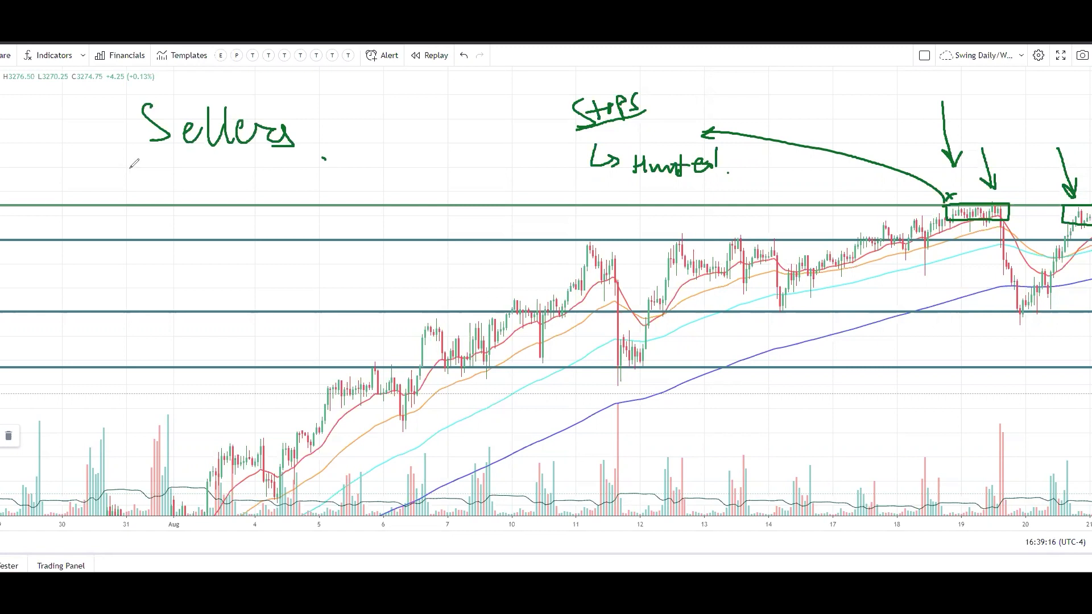
left_click_drag(118, 170, 289, 175)
left_click_drag(960, 233, 1000, 325)
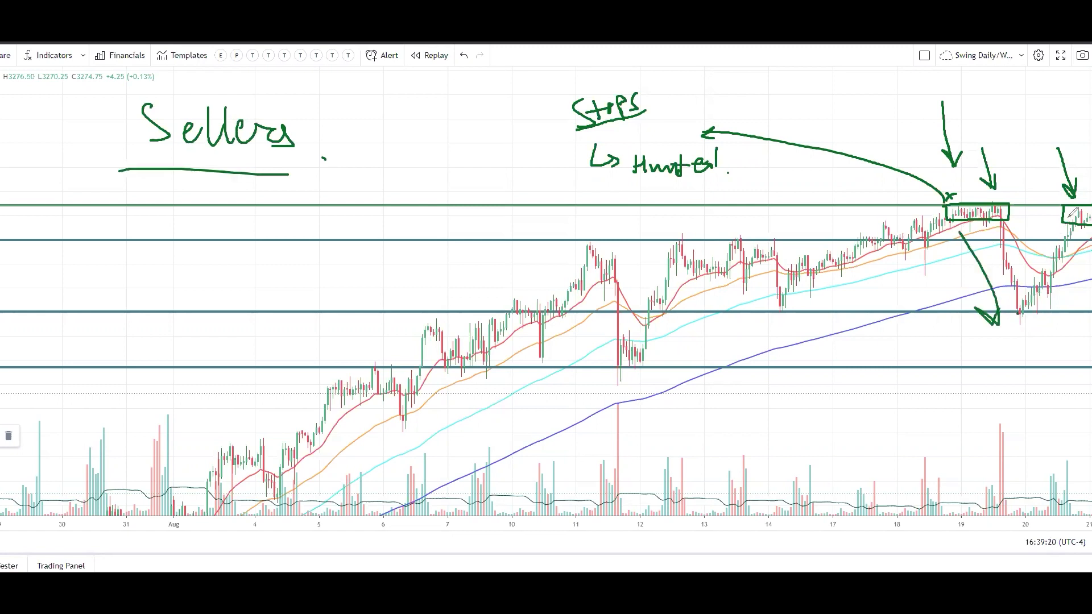
left_click_drag(1069, 219, 1091, 279)
left_click_drag(337, 95, 346, 95)
mouse_move(440, 93)
left_mouse_down()
mouse_move(470, 103)
mouse_move(455, 114)
left_mouse_up()
left_click(473, 120)
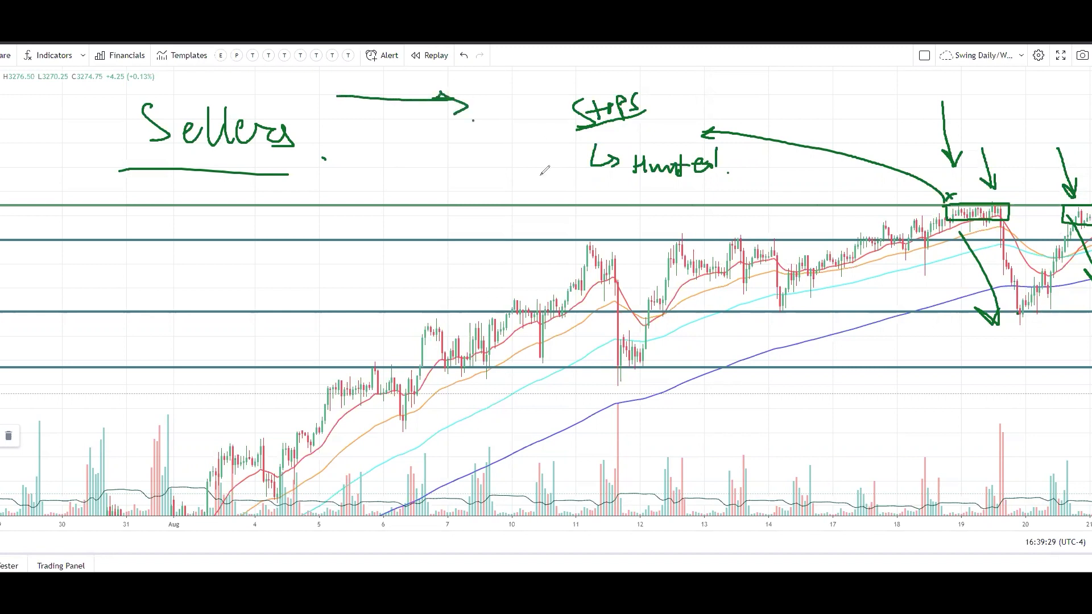
mouse_move(491, 235)
left_mouse_down()
mouse_move(535, 149)
mouse_move(526, 157)
mouse_move(543, 158)
left_mouse_up()
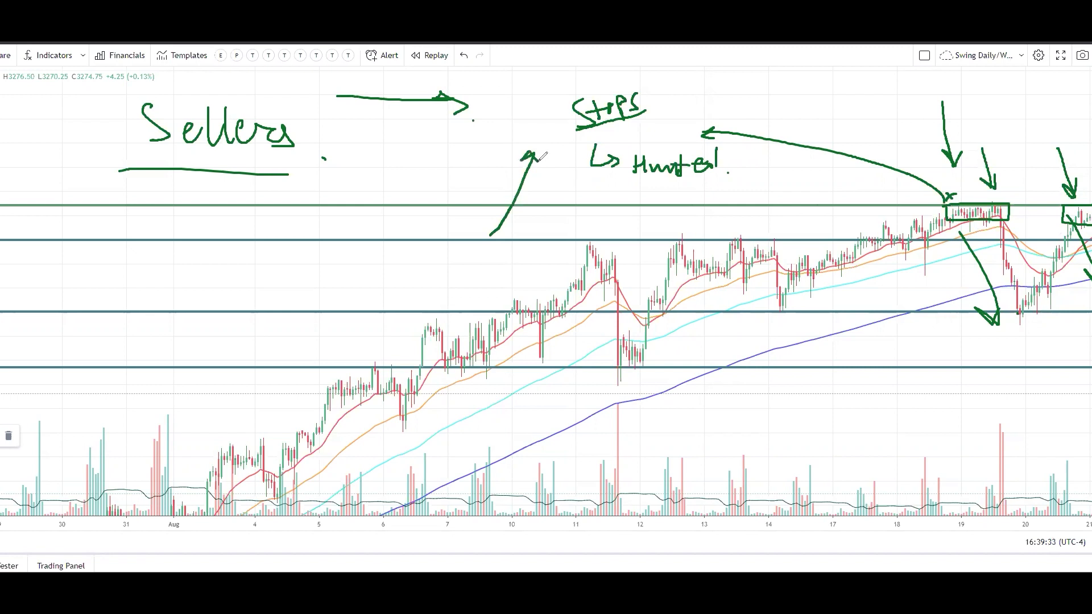
left_click_drag(438, 182, 439, 200)
left_click_drag(434, 194, 537, 194)
left_click(443, 203)
mouse_move(504, 146)
left_mouse_down()
mouse_move(567, 163)
mouse_move(503, 145)
left_mouse_up()
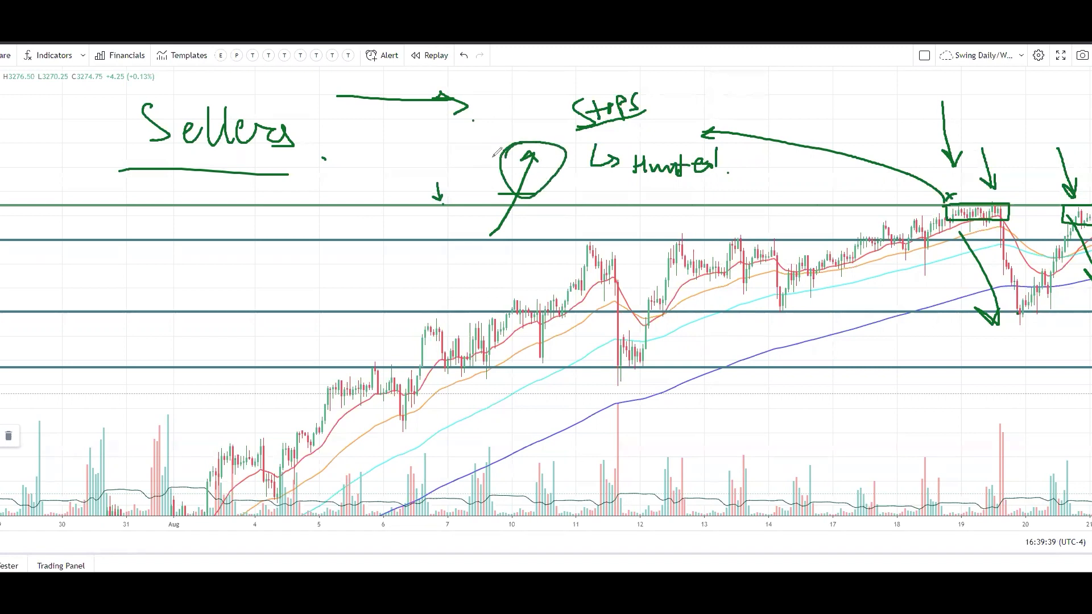
left_click_drag(438, 160, 476, 159)
left_click_drag(438, 170, 478, 169)
left_click_drag(426, 143, 468, 141)
left_click_drag(414, 130, 475, 129)
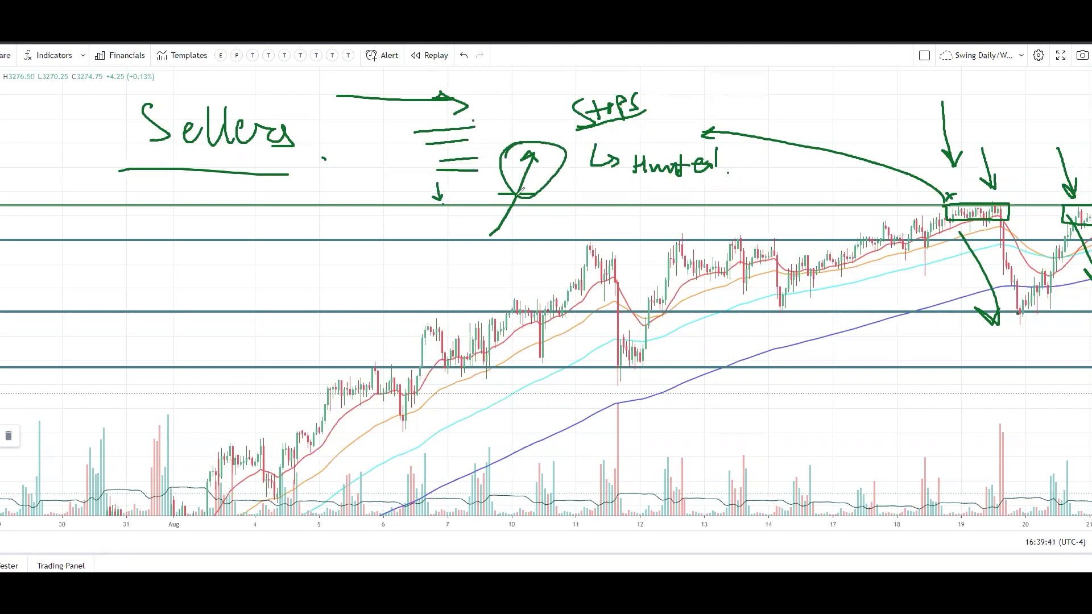
mouse_move(556, 82)
left_mouse_down()
mouse_move(519, 190)
mouse_move(547, 91)
left_mouse_up()
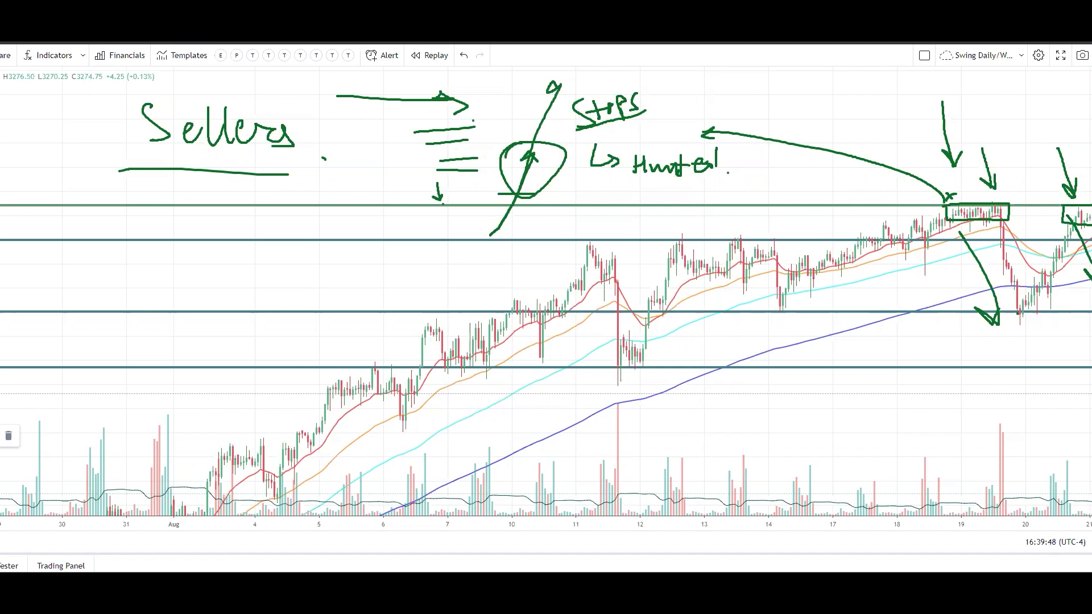
key("e")
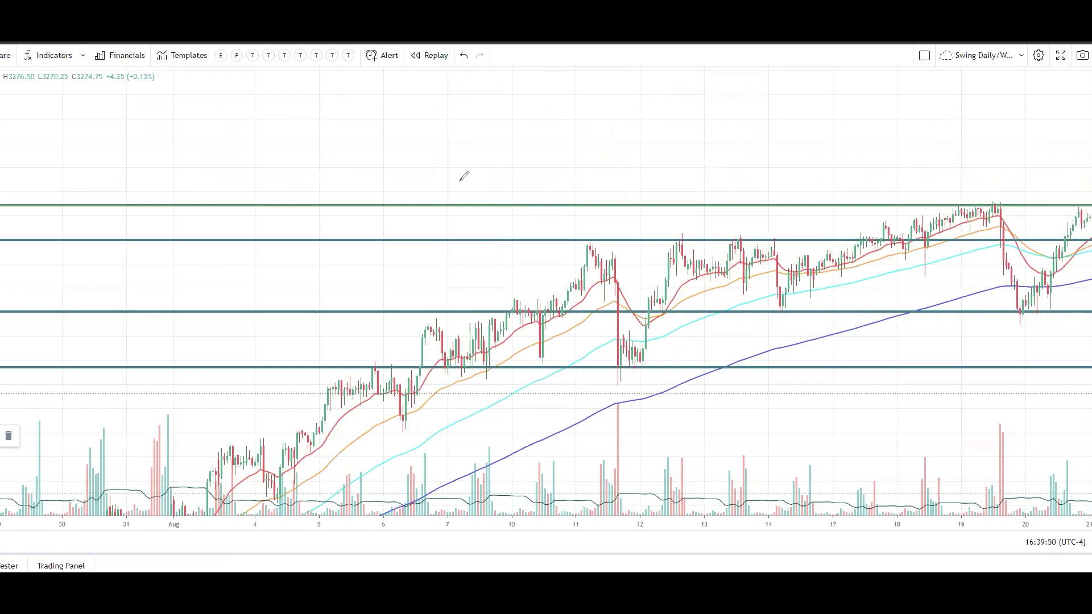
Draw arrows at the 19 Aug and rightmost highs, box them, and circle the lows near the 20th
left_click_drag(946, 145, 986, 188)
left_click_drag(1032, 144, 1071, 186)
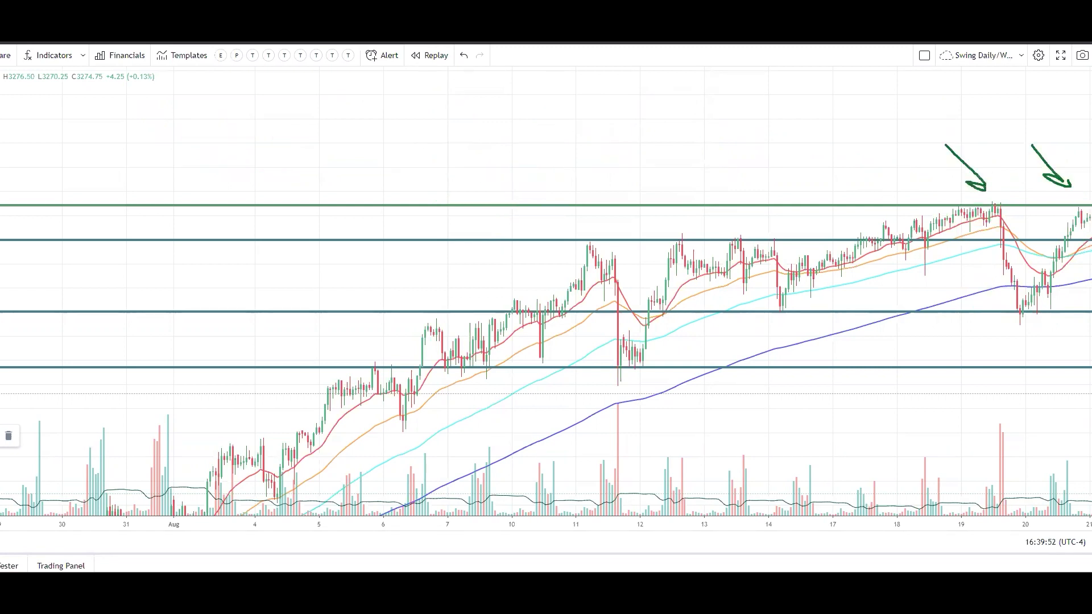
mouse_move(925, 196)
left_mouse_down()
mouse_move(987, 191)
mouse_move(1032, 226)
mouse_move(906, 199)
left_mouse_up()
mouse_move(1089, 203)
left_mouse_down()
mouse_move(1062, 214)
mouse_move(1091, 220)
left_mouse_up()
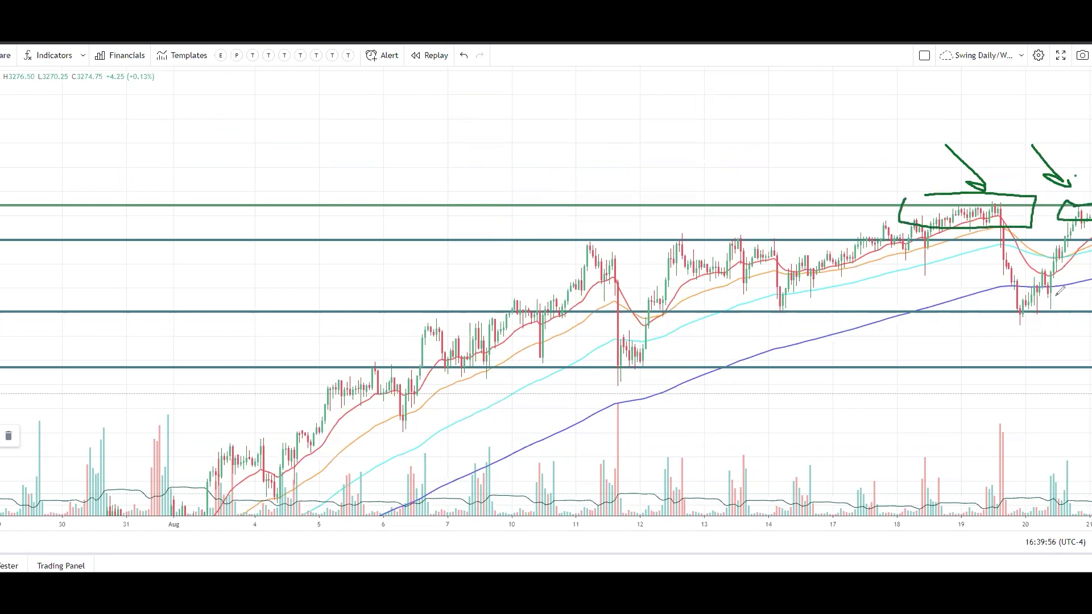
mouse_move(1062, 295)
left_mouse_down()
mouse_move(1052, 286)
mouse_move(989, 312)
mouse_move(1035, 327)
left_mouse_up()
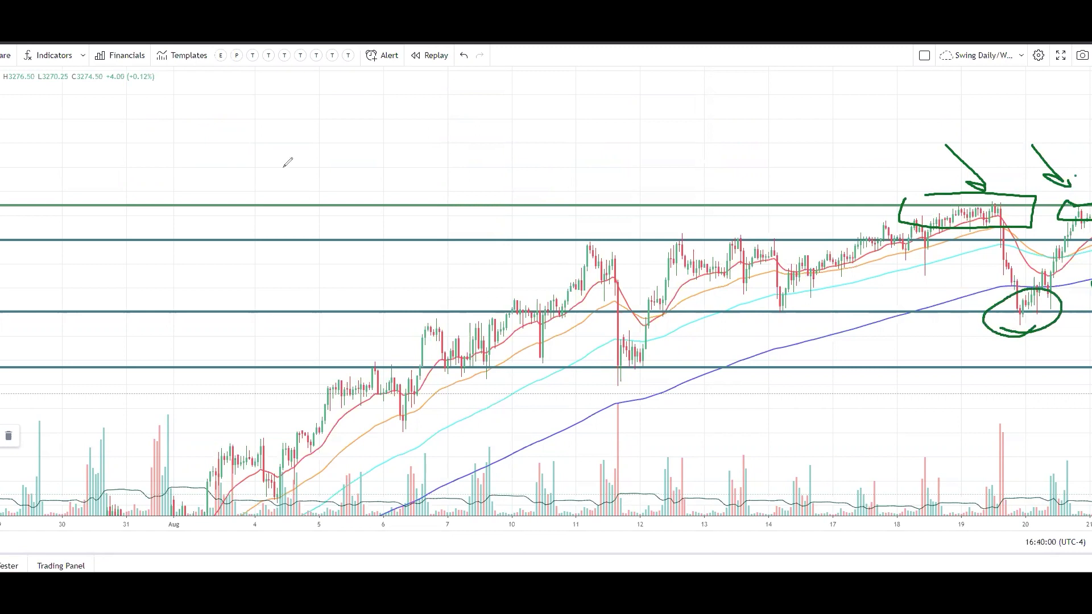
Hand-write 'Resist' with an arrow after it at the top left and begin writing 'Buy'
mouse_move(199, 107)
left_mouse_down()
mouse_move(200, 131)
mouse_move(288, 108)
mouse_move(284, 132)
mouse_move(295, 132)
left_mouse_up()
left_click_drag(287, 118, 386, 122)
mouse_move(375, 112)
left_mouse_down()
mouse_move(386, 122)
mouse_move(375, 132)
left_mouse_up()
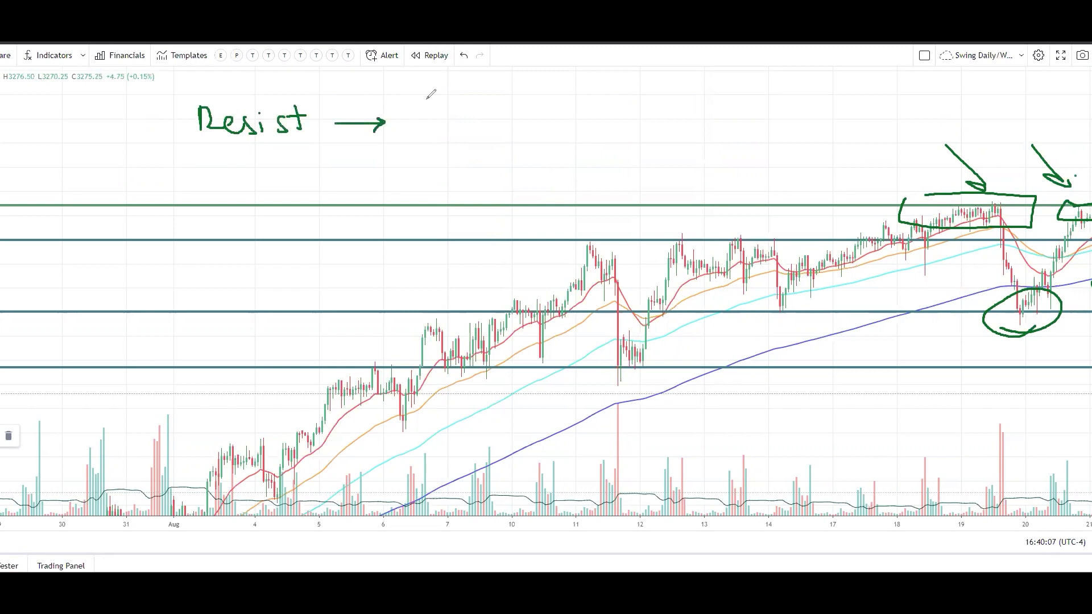
left_click_drag(418, 102, 417, 130)
left_click_drag(418, 99, 416, 130)
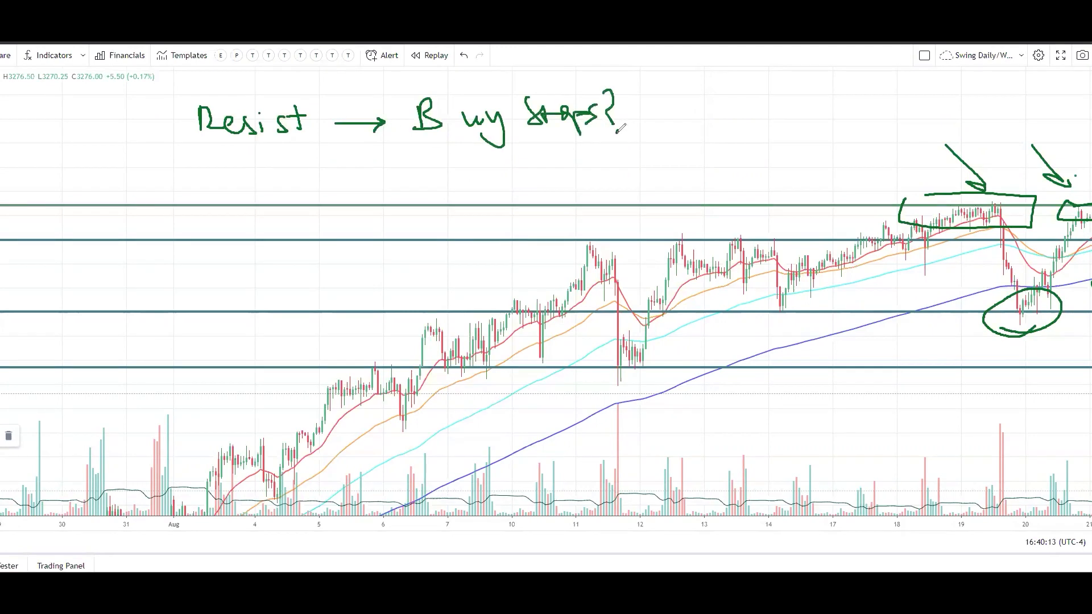
Add strokes linking the circled lows near the 20th and the boxed highs with arrows
left_click_drag(1008, 359, 1091, 305)
mouse_move(1002, 114)
left_mouse_down()
mouse_move(1005, 186)
mouse_move(1024, 165)
left_mouse_up()
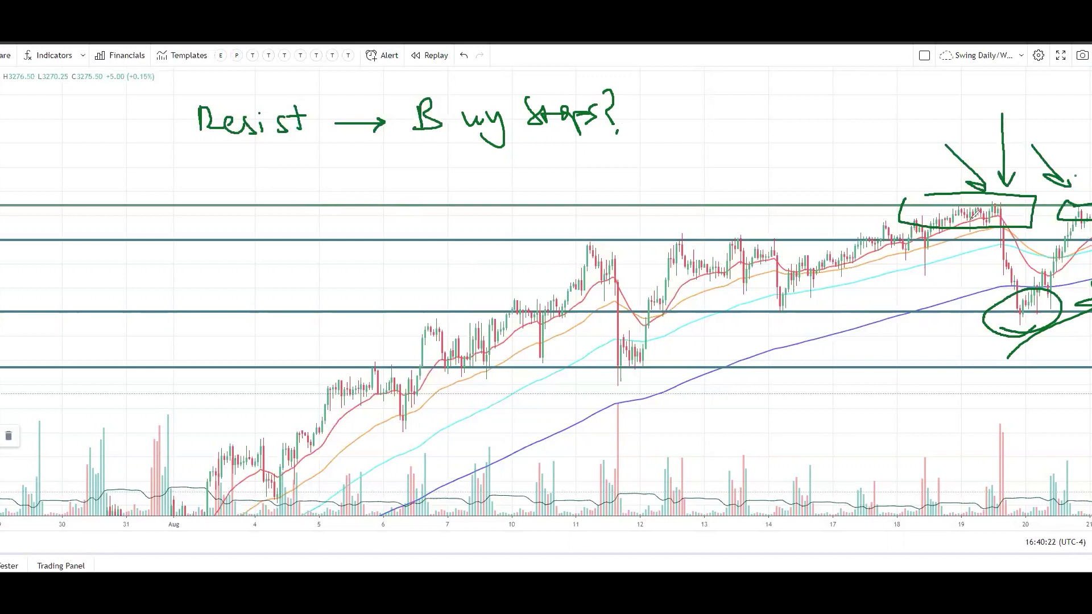
mouse_move(974, 221)
left_mouse_down()
mouse_move(1045, 327)
mouse_move(1058, 318)
left_mouse_up()
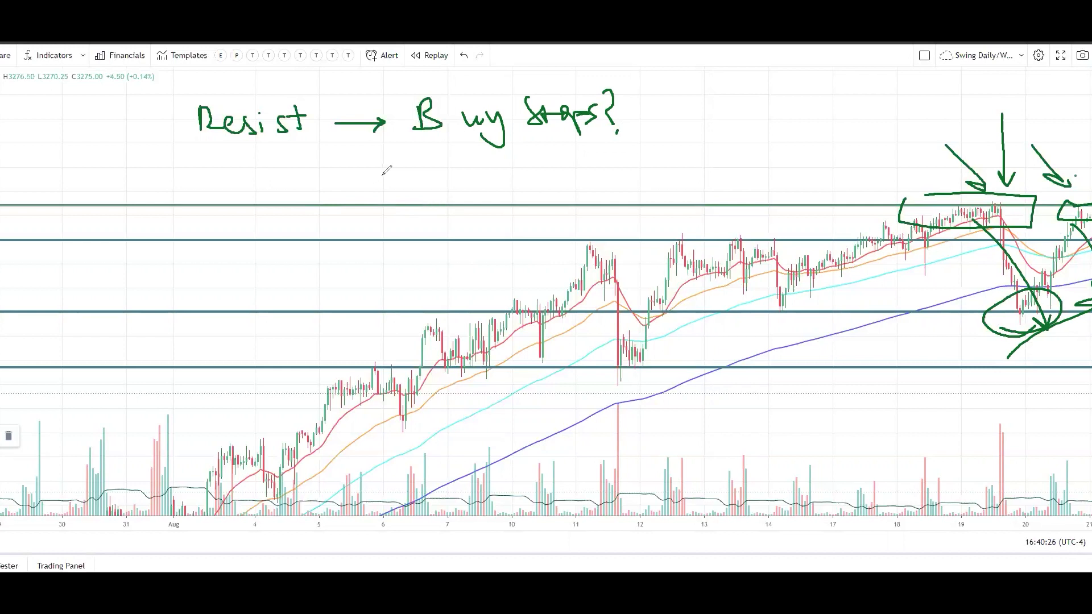
Write an underlined 'HL' beside a hooked arrow under 'Resist', circle the highs, then clear everything
mouse_move(348, 137)
left_mouse_down()
mouse_move(373, 174)
mouse_move(363, 180)
left_mouse_up()
left_click_drag(424, 158, 411, 180)
left_click_drag(415, 169, 441, 165)
mouse_move(440, 158)
left_mouse_down()
mouse_move(436, 179)
mouse_move(474, 193)
mouse_move(578, 171)
mouse_move(586, 147)
mouse_move(602, 157)
left_mouse_up()
left_click(475, 187)
left_click(621, 165)
left_click_drag(904, 182, 837, 177)
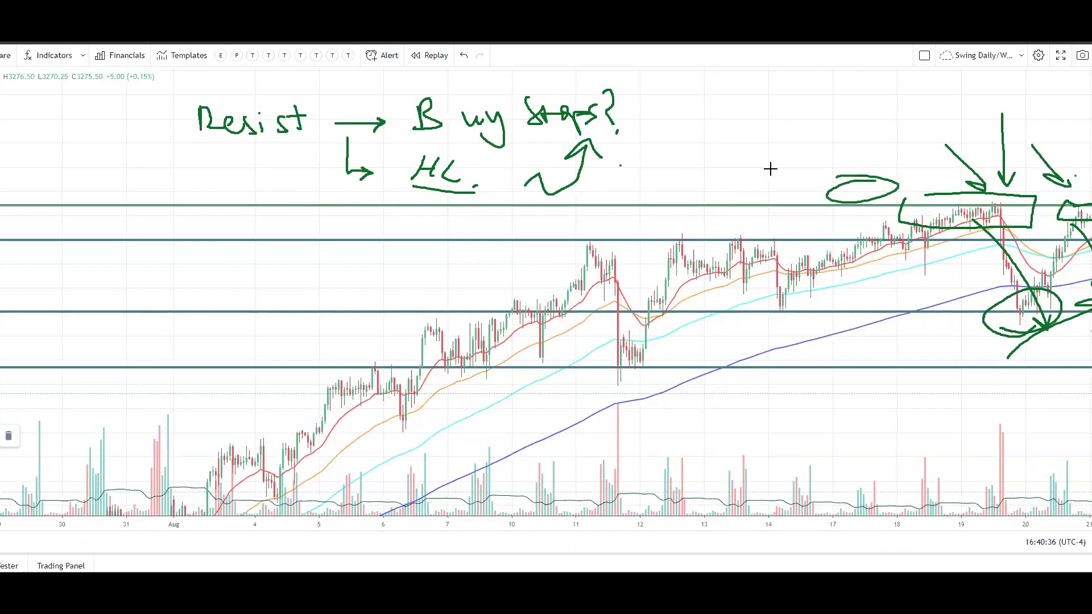
key("Escape")
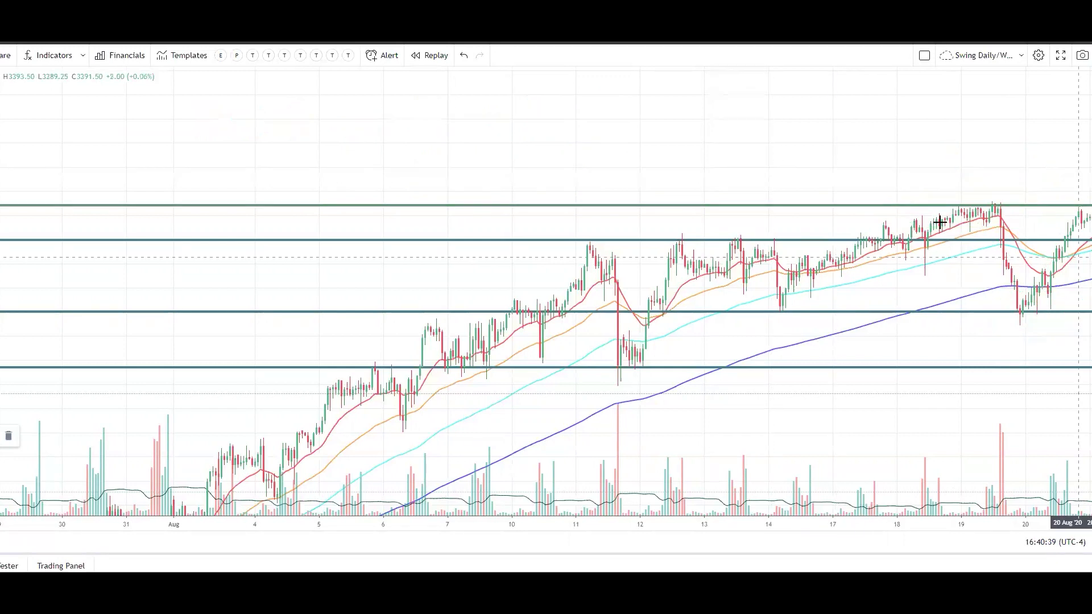
Drag the chart leftward to show the sessions from the 4th to the 25th
mouse_move(938, 222)
left_mouse_down()
mouse_move(766, 166)
mouse_move(719, 170)
left_mouse_up()
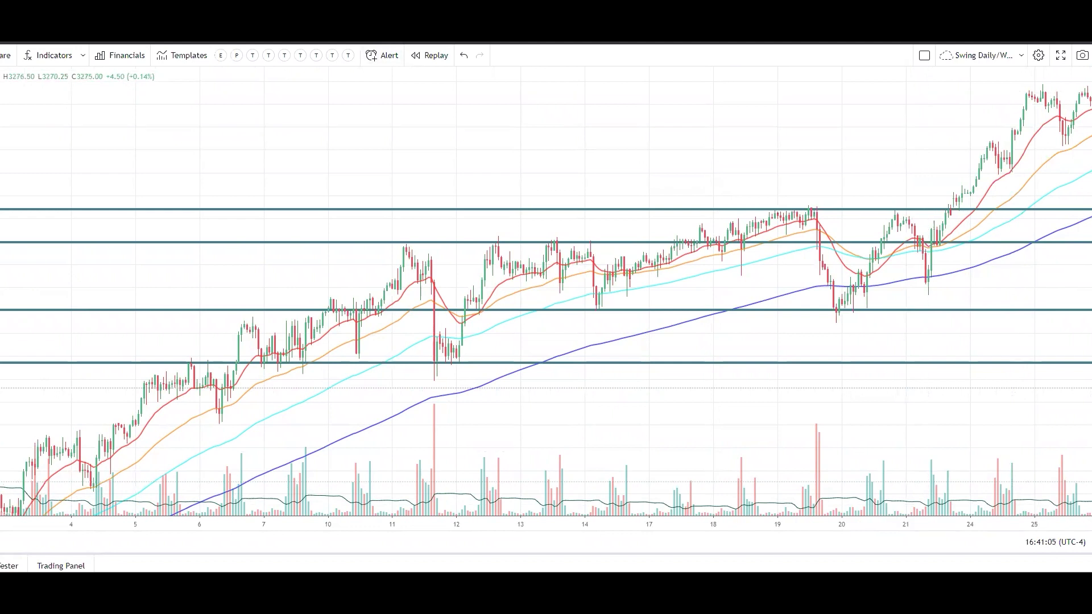
Mark the dip near the 6th–7th with a down arrow, an X and a rising check
left_click_drag(256, 356, 268, 372)
left_click_drag(267, 360, 259, 373)
left_click_drag(202, 315, 208, 362)
mouse_move(251, 327)
left_mouse_down()
mouse_move(264, 369)
mouse_move(308, 319)
left_mouse_up()
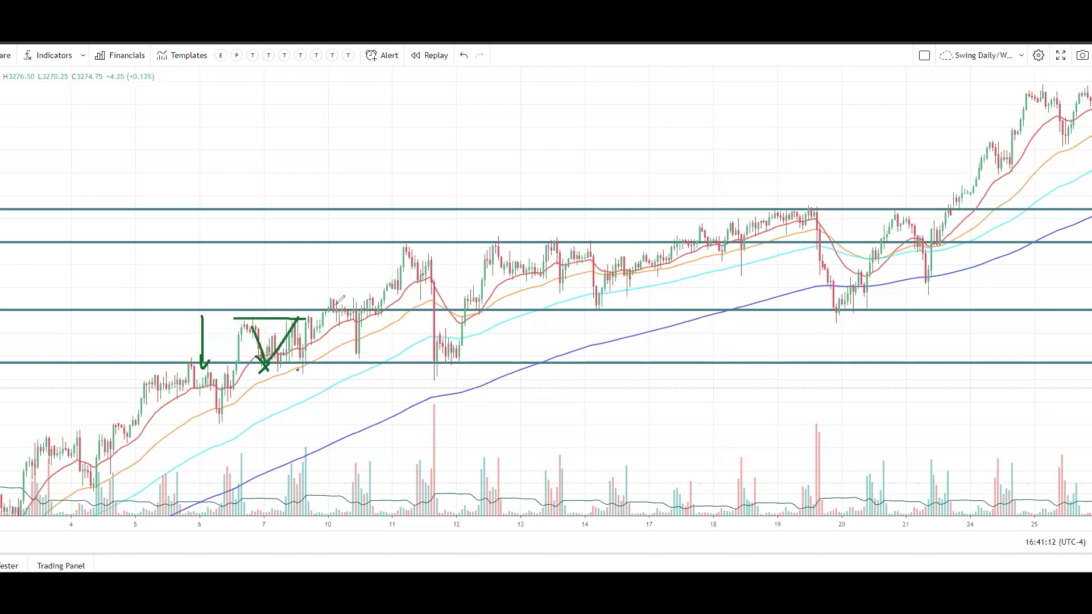
mouse_move(297, 370)
left_mouse_down()
mouse_move(335, 297)
mouse_move(347, 306)
left_mouse_up()
Draw arrows and a check tracing the rally near the 9th up toward the middle level
left_click_drag(298, 252, 295, 295)
left_click_drag(284, 286, 292, 297)
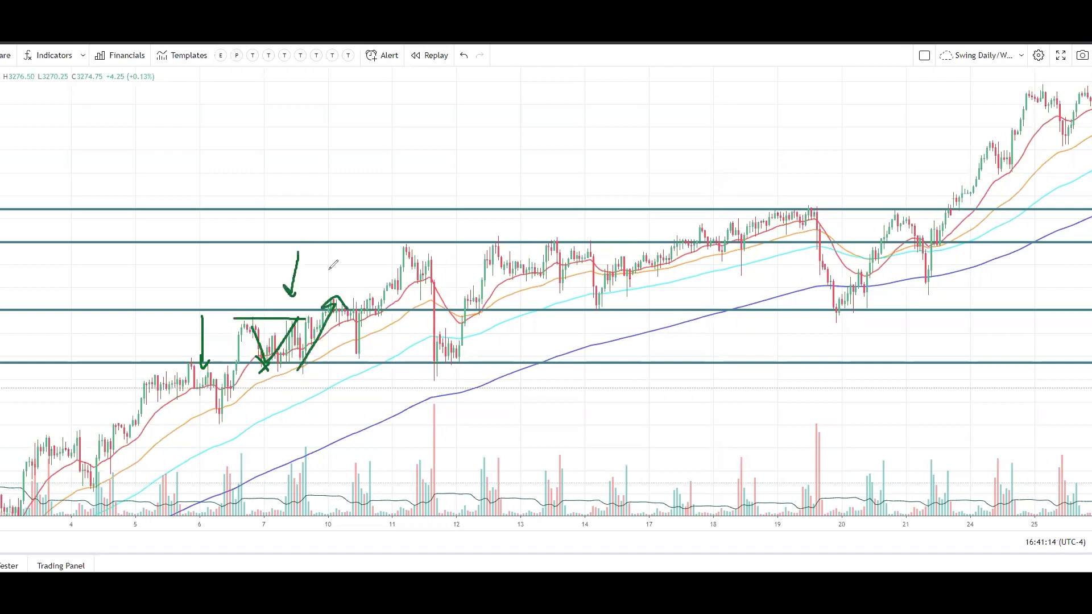
left_click_drag(323, 259, 392, 202)
left_click_drag(341, 353, 359, 350)
mouse_move(324, 382)
left_mouse_down()
mouse_move(392, 352)
mouse_move(409, 247)
mouse_move(439, 342)
left_mouse_up()
Circle the low, underline the lowest level from the 7th to 12th, arrow the rebound, then clear
mouse_move(447, 329)
left_mouse_down()
mouse_move(438, 358)
mouse_move(462, 336)
mouse_move(432, 329)
left_mouse_up()
left_click_drag(239, 362, 464, 358)
mouse_move(268, 354)
left_mouse_down()
mouse_move(463, 356)
mouse_move(282, 355)
left_mouse_up()
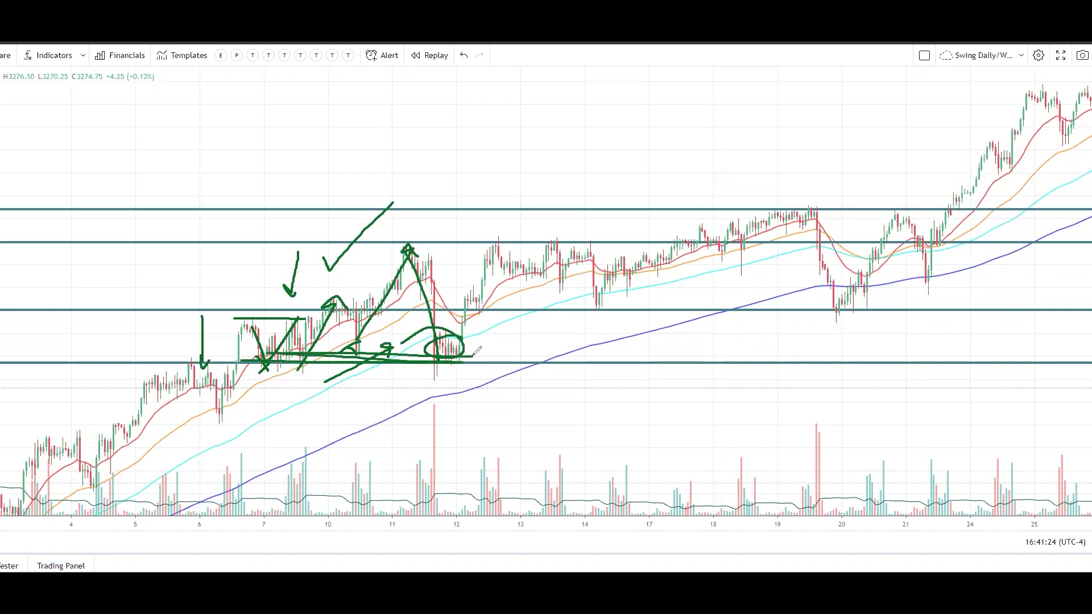
left_click_drag(462, 342, 517, 248)
key("e")
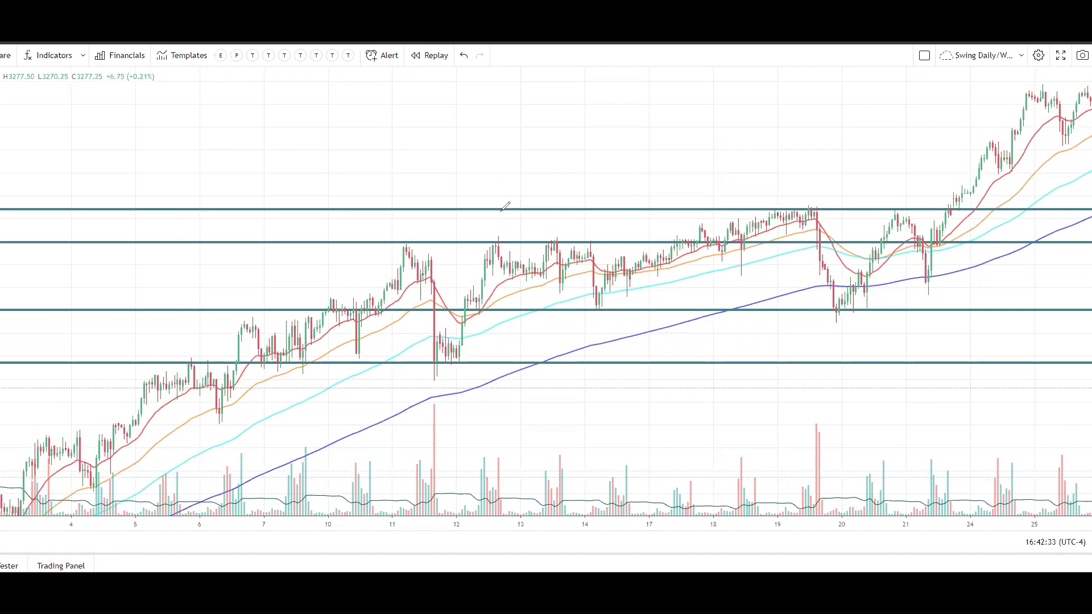
Arrow the top touching the upper level near the 12th, box the 20th support zone, then clear
left_click_drag(487, 238, 511, 238)
mouse_move(501, 194)
left_mouse_down()
mouse_move(500, 226)
mouse_move(525, 290)
mouse_move(548, 307)
left_mouse_up()
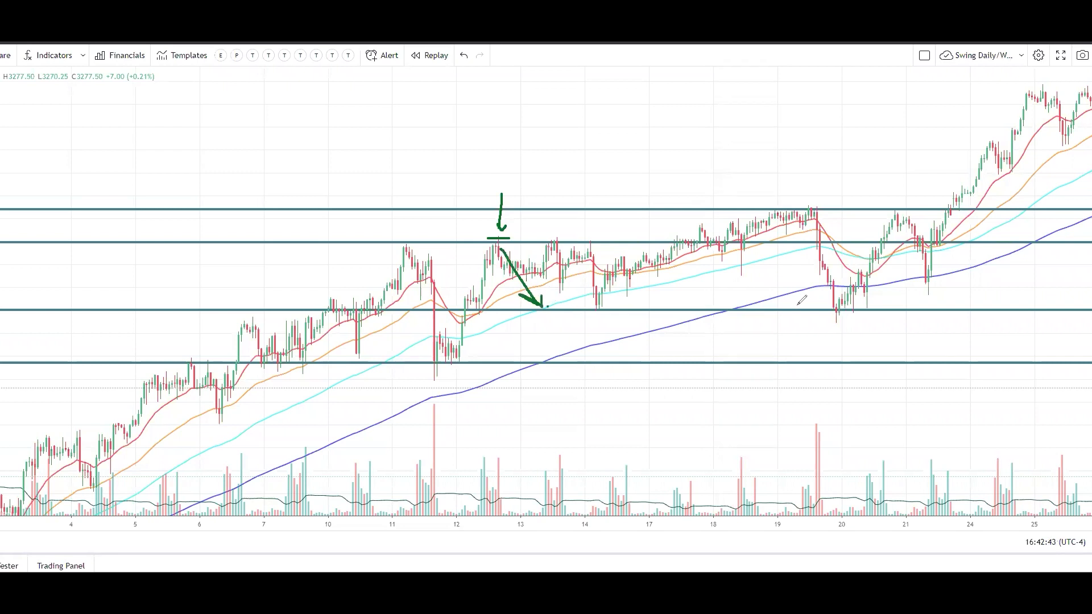
mouse_move(795, 306)
left_mouse_down()
mouse_move(860, 305)
mouse_move(791, 313)
mouse_move(883, 303)
mouse_move(901, 314)
mouse_move(783, 307)
mouse_move(802, 305)
left_mouse_up()
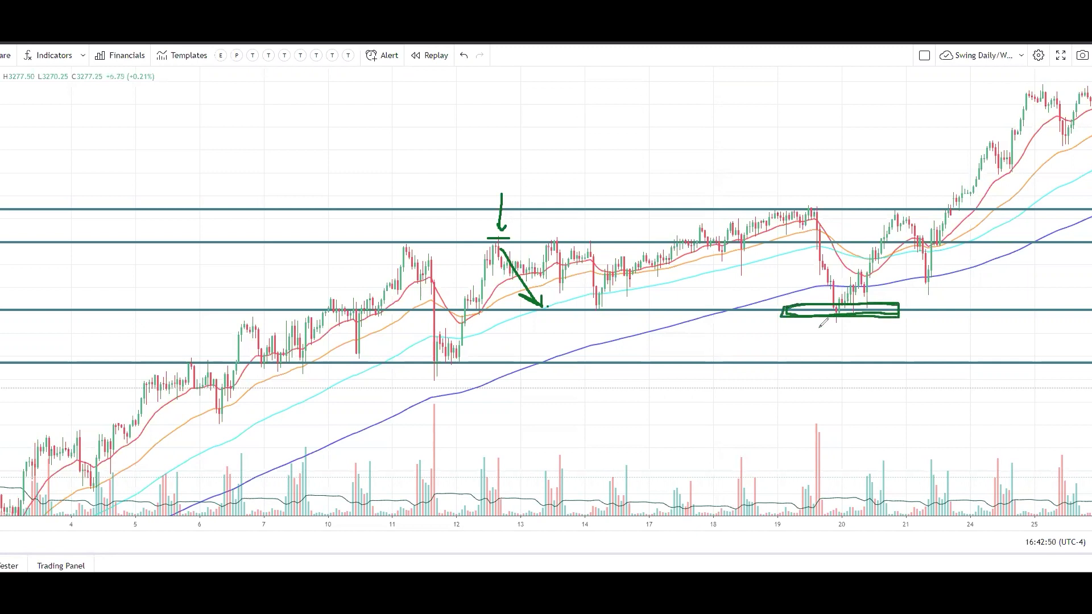
key("e")
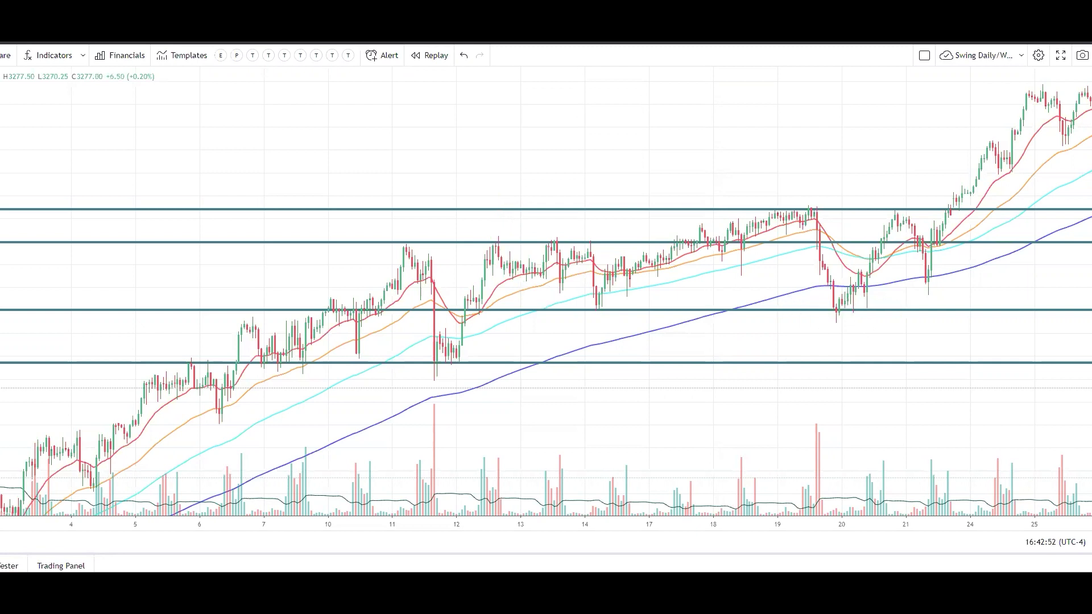
Underline the low near the 20th and draw a stroke into the dip, clearing each afterward
mouse_move(826, 316)
left_mouse_down()
mouse_move(857, 318)
mouse_move(890, 256)
left_mouse_up()
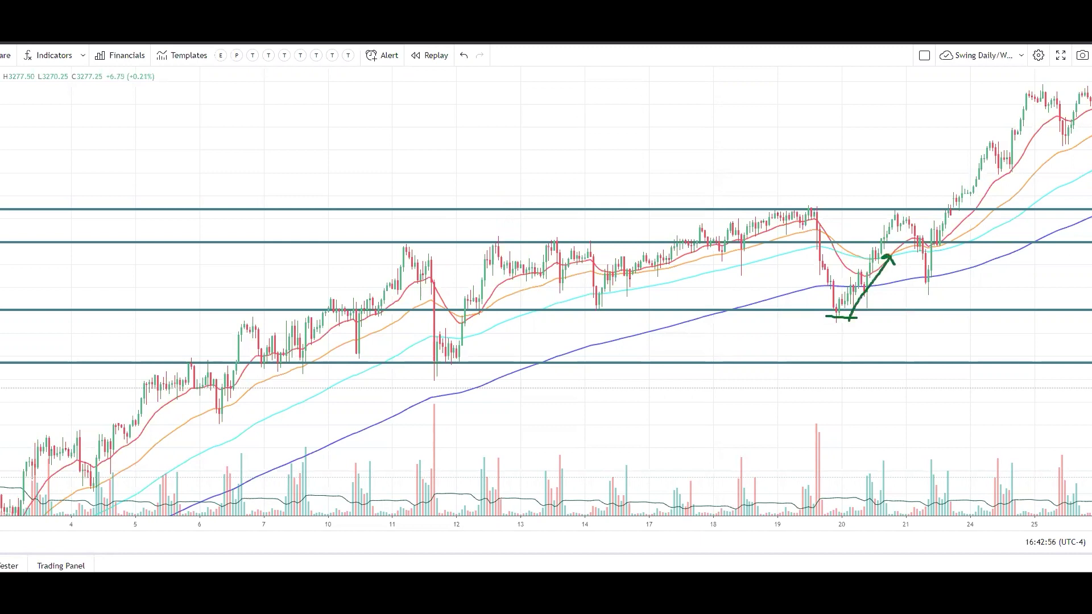
key("e")
mouse_move(819, 278)
left_mouse_down()
mouse_move(825, 326)
mouse_move(832, 308)
left_mouse_up()
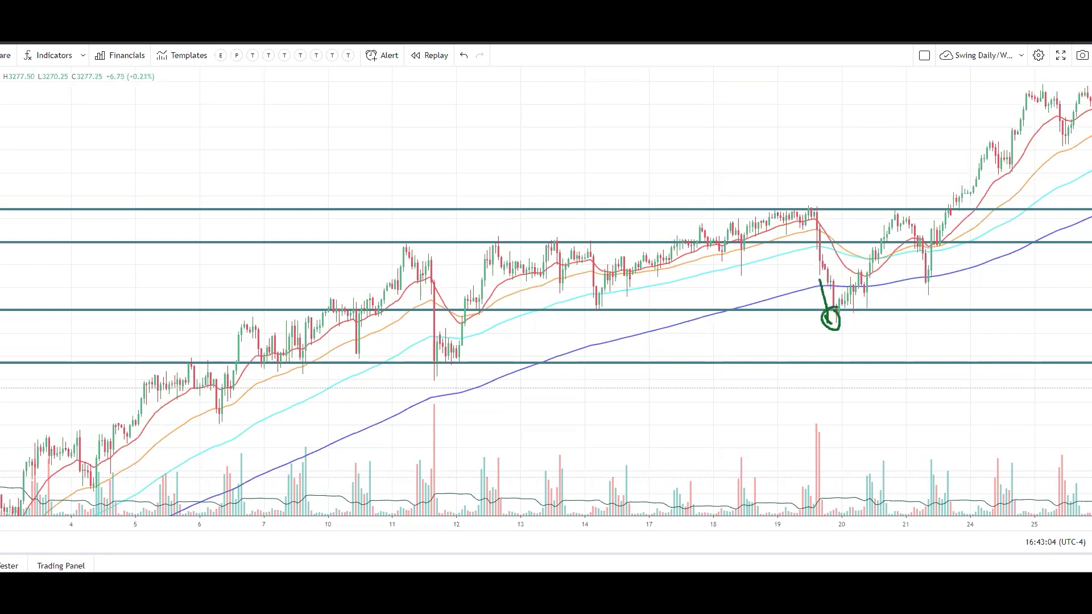
key("e")
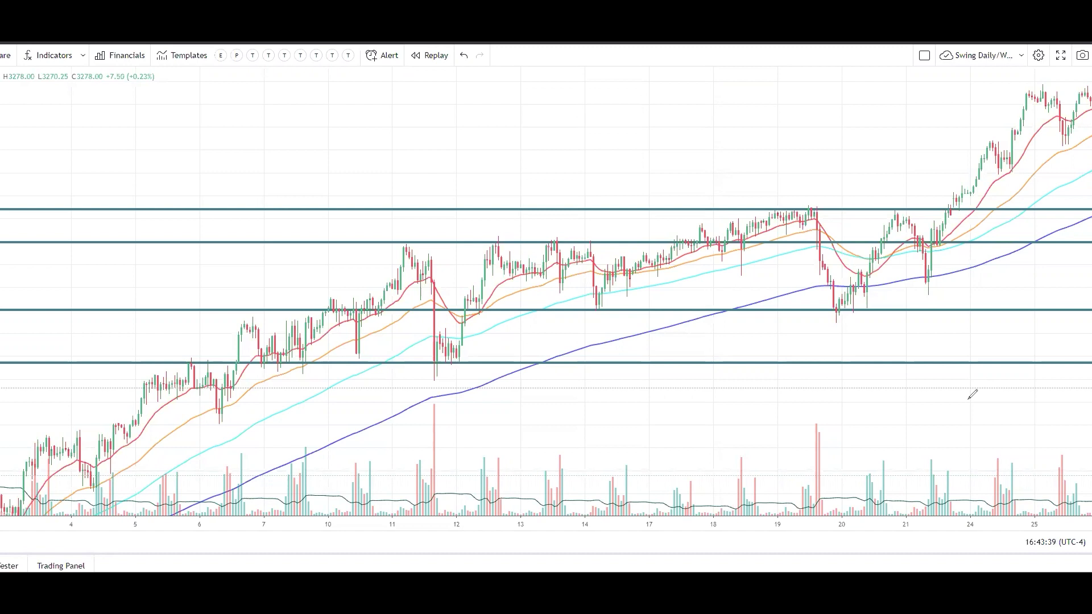
Box the day-20 candles dipping below support, with a line and an arrow pointing at the box
left_click(830, 303)
mouse_move(841, 303)
left_mouse_down()
mouse_move(846, 325)
mouse_move(822, 311)
mouse_move(836, 303)
left_mouse_up()
left_click_drag(767, 296, 800, 299)
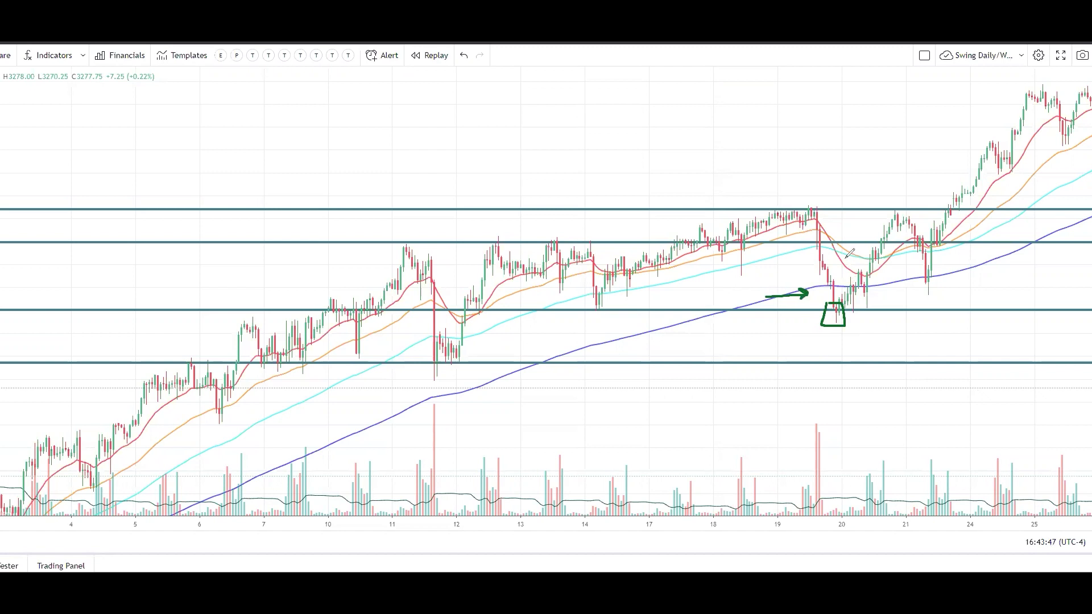
left_click_drag(847, 258, 841, 294)
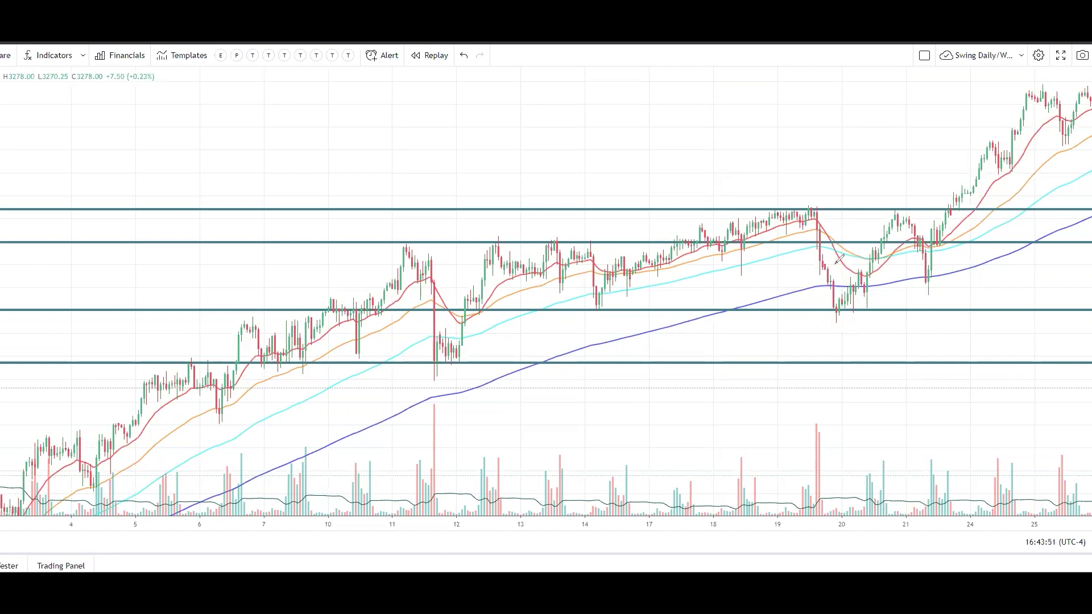
Underline the lowest candle near the 20th in green and add a small arrow leading to it
left_click_drag(825, 329, 892, 327)
left_click_drag(801, 323, 826, 316)
Clear the marks, then trace a curve from the 20th lows back toward the 12th and a line below the lower level
key("e")
mouse_move(855, 309)
left_mouse_down()
mouse_move(752, 357)
mouse_move(503, 373)
mouse_move(496, 364)
left_mouse_up()
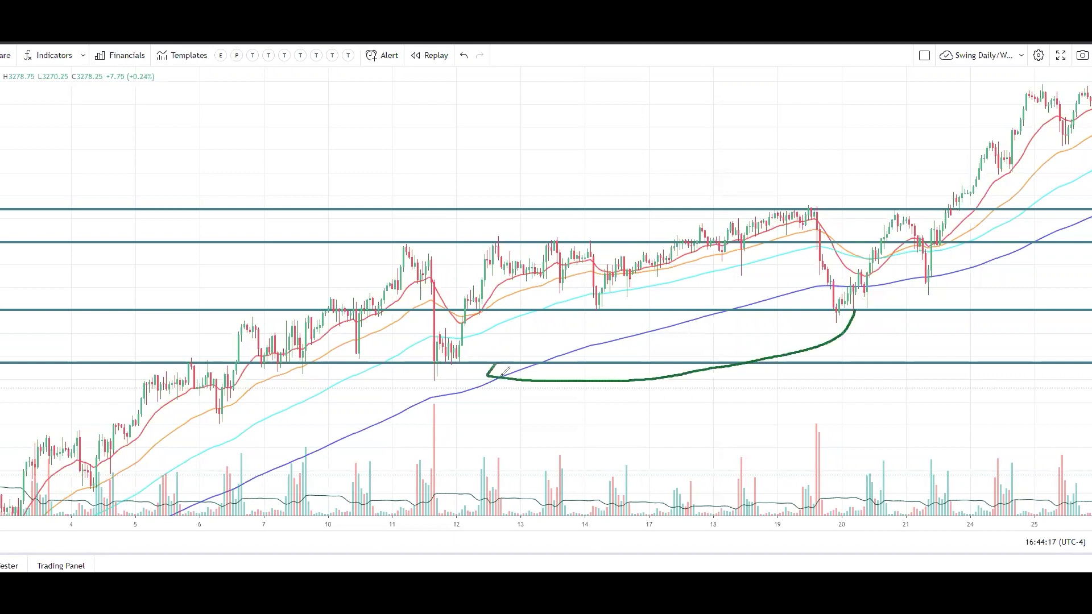
left_click(792, 379)
left_click_drag(875, 376, 790, 384)
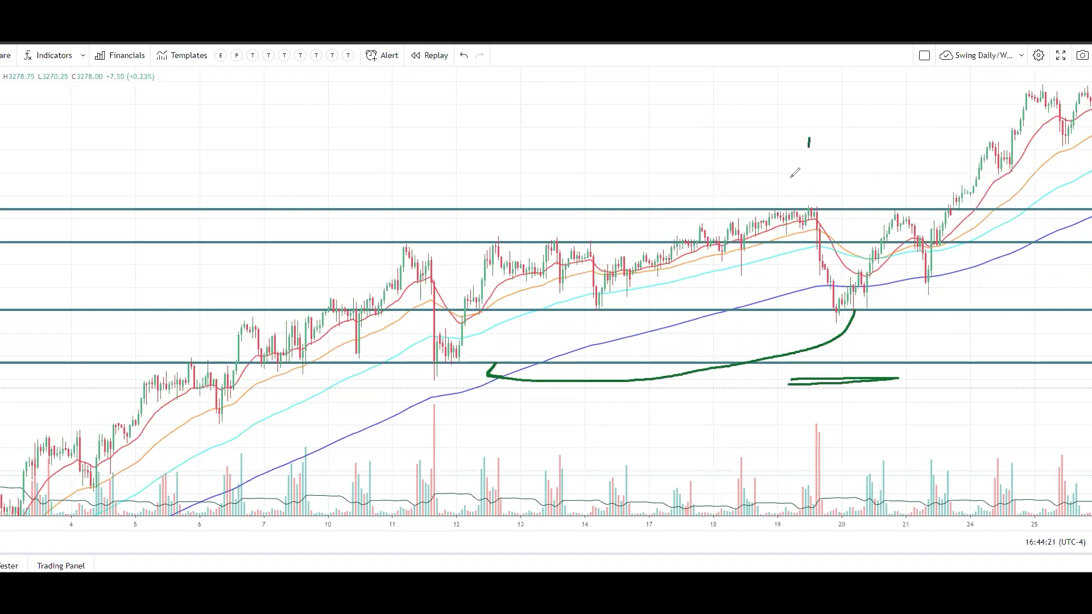
Draw a down arrow above the 19th peak, clear it, then sketch an N-shaped zigzag above the bars
left_click_drag(809, 138, 814, 186)
left_click(828, 195)
key("Escape")
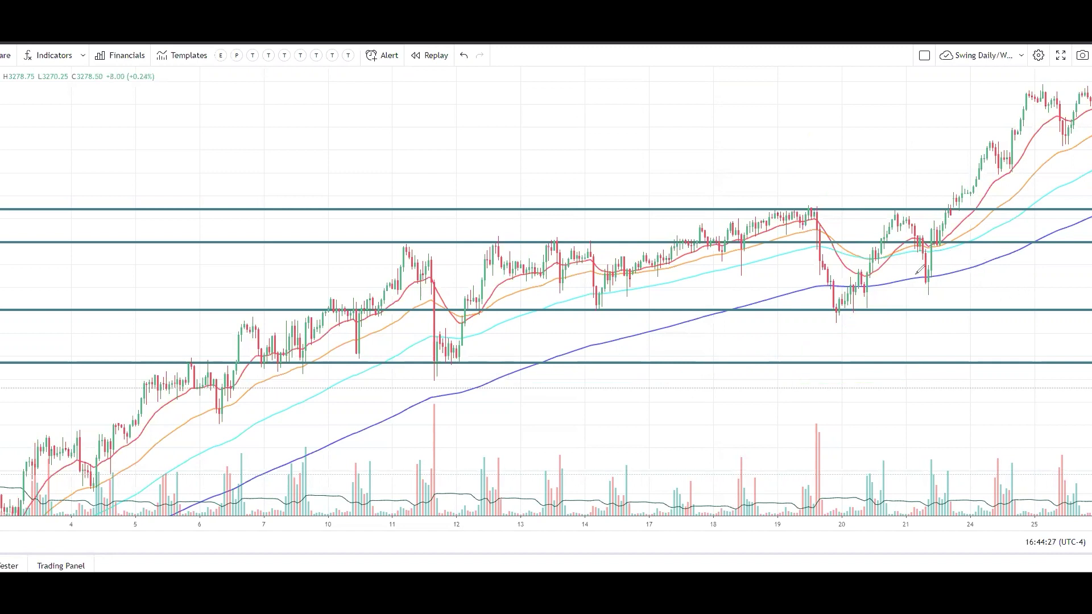
mouse_move(690, 169)
left_mouse_down()
mouse_move(758, 142)
mouse_move(819, 85)
left_mouse_up()
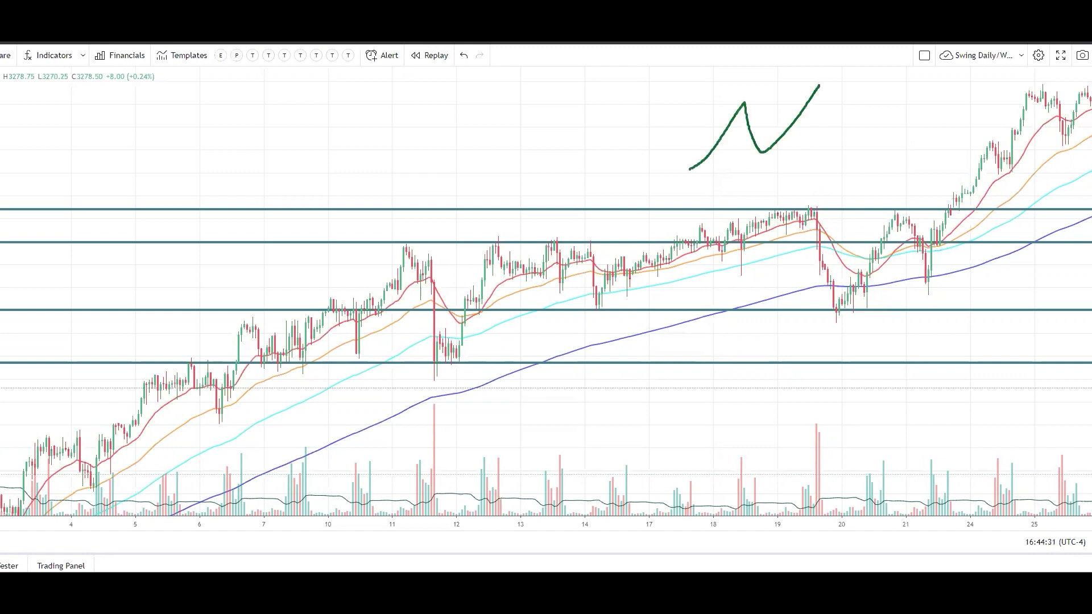
Undo the zigzag, trace the drop into the 20th dip, a line below support, and an arrow toward the 12th low, then clear
key("ctrl+z")
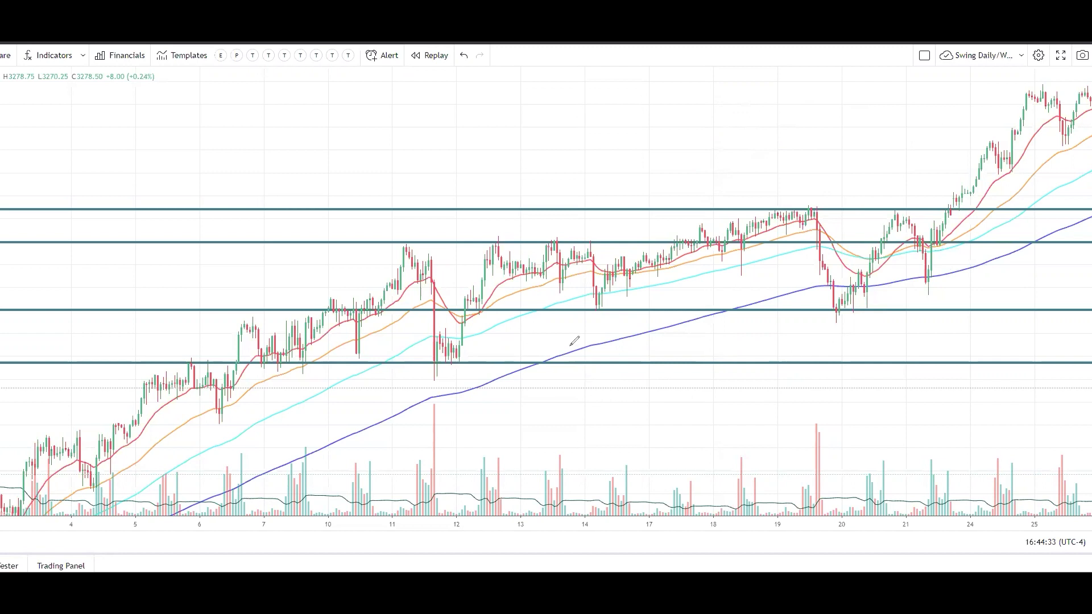
mouse_move(795, 208)
left_mouse_down()
mouse_move(852, 300)
mouse_move(878, 292)
left_mouse_up()
left_click_drag(802, 374, 908, 378)
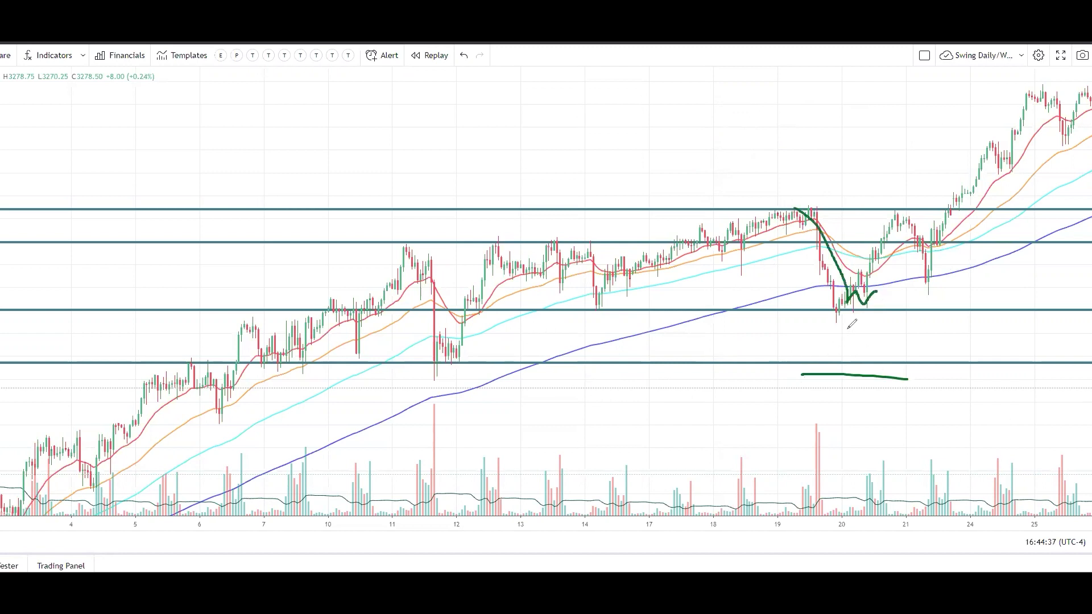
mouse_move(863, 326)
left_mouse_down()
mouse_move(505, 341)
mouse_move(515, 351)
left_mouse_up()
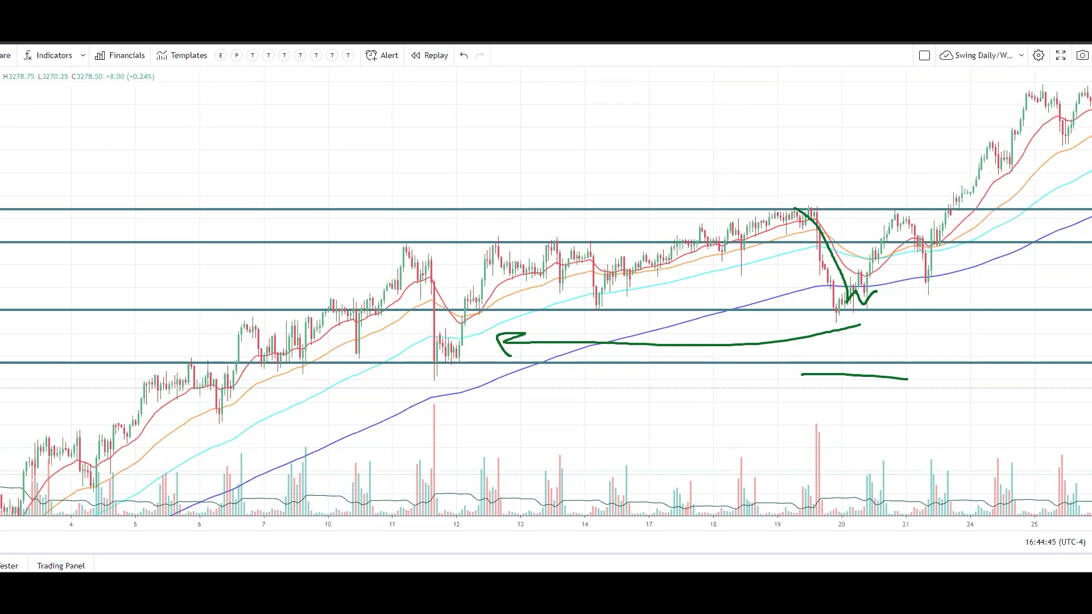
key("e")
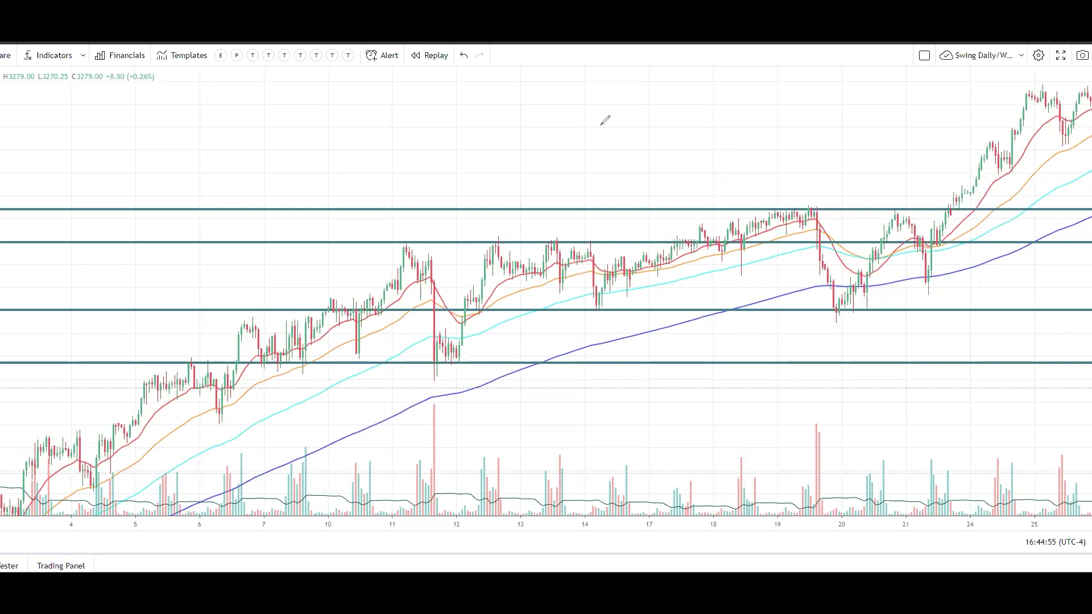
Write an underlined '3' at top left, draw two arrows onto the upper levels, then clear all
mouse_move(65, 111)
left_mouse_down()
mouse_move(90, 122)
mouse_move(59, 139)
mouse_move(104, 152)
left_mouse_up()
left_click(107, 145)
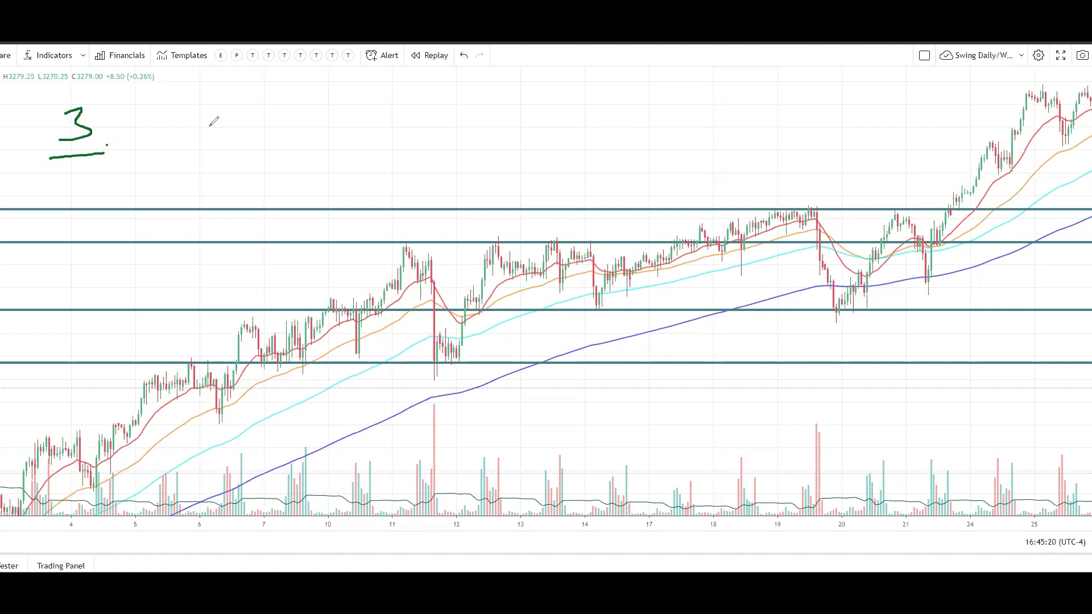
mouse_move(210, 125)
left_mouse_down()
mouse_move(260, 96)
mouse_move(328, 203)
mouse_move(306, 190)
mouse_move(330, 212)
mouse_move(330, 179)
left_mouse_up()
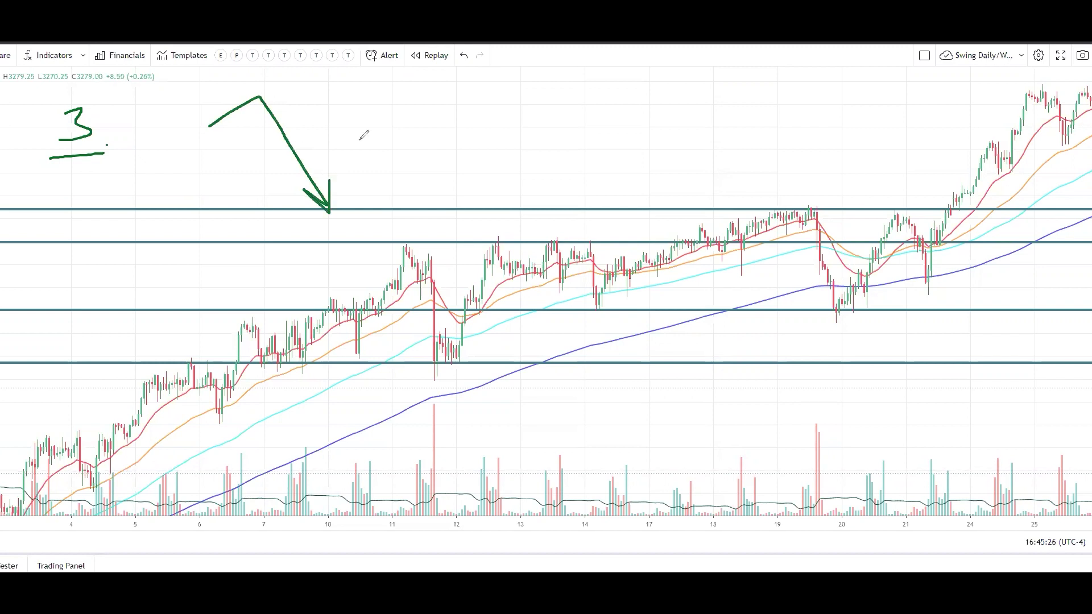
mouse_move(370, 113)
left_mouse_down()
mouse_move(412, 88)
mouse_move(465, 235)
mouse_move(483, 211)
left_mouse_up()
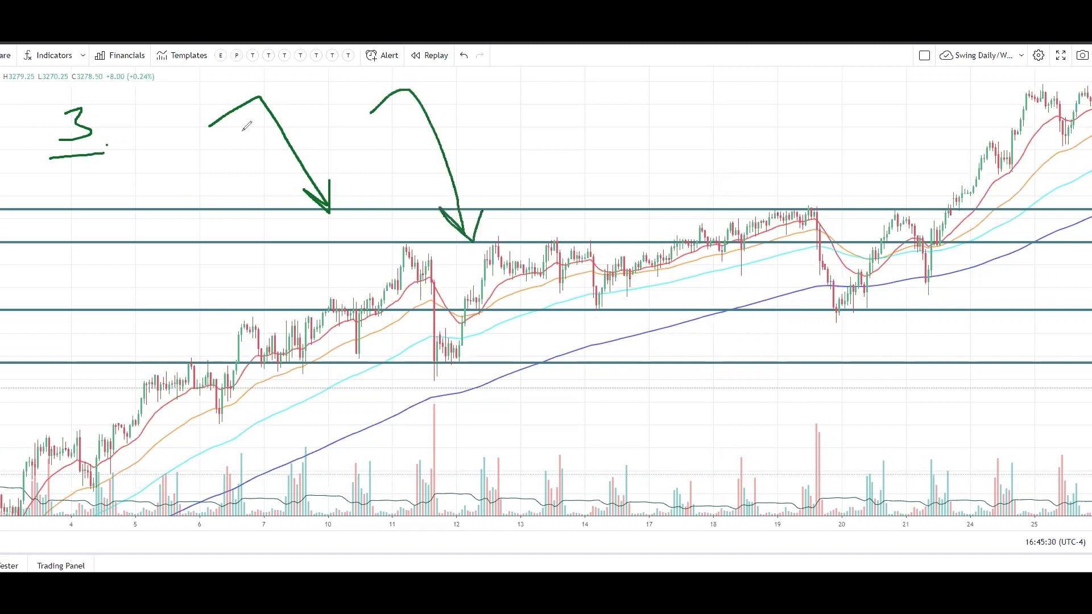
mouse_move(243, 104)
left_mouse_down()
mouse_move(279, 138)
mouse_move(308, 126)
mouse_move(327, 185)
left_mouse_up()
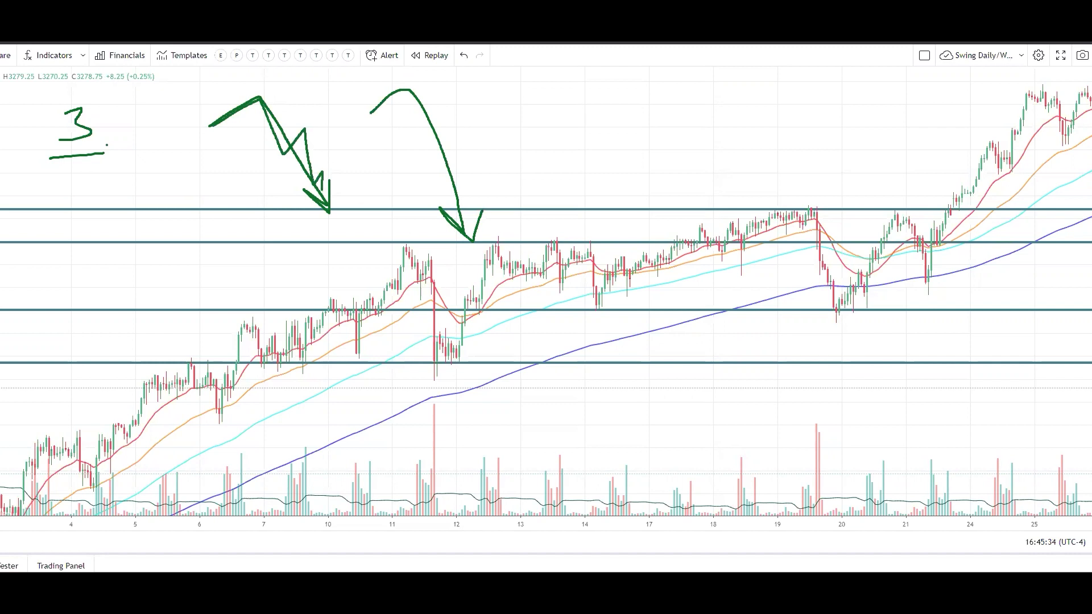
key("Escape")
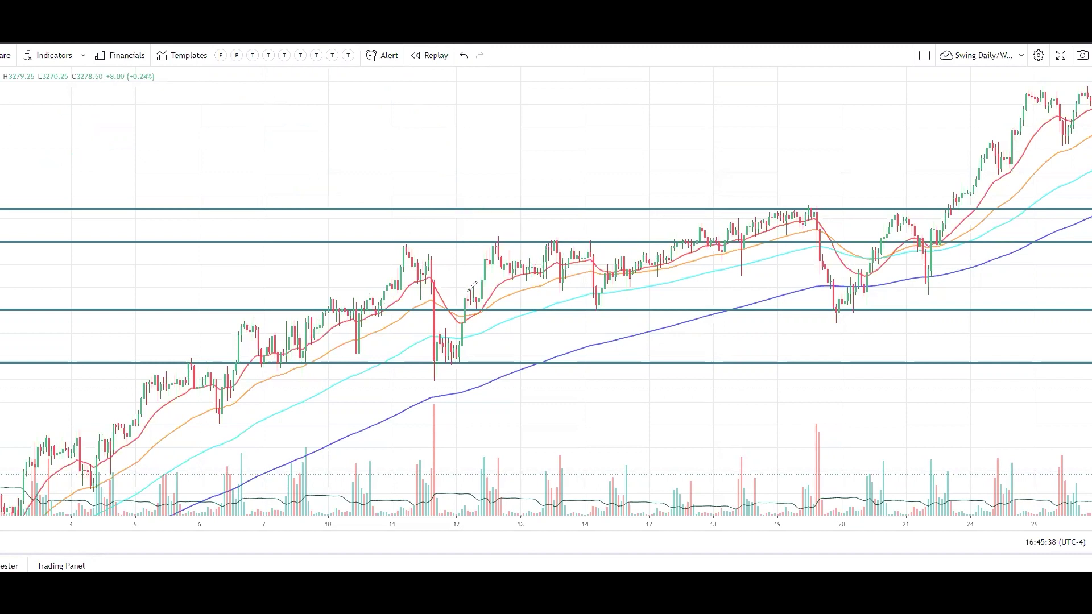
Circle the candles around the 7th, with a down stroke above and an underline beneath
mouse_move(307, 304)
left_mouse_down()
mouse_move(251, 291)
mouse_move(293, 364)
mouse_move(335, 319)
left_mouse_up()
mouse_move(297, 226)
left_mouse_down()
mouse_move(297, 256)
mouse_move(313, 263)
left_mouse_up()
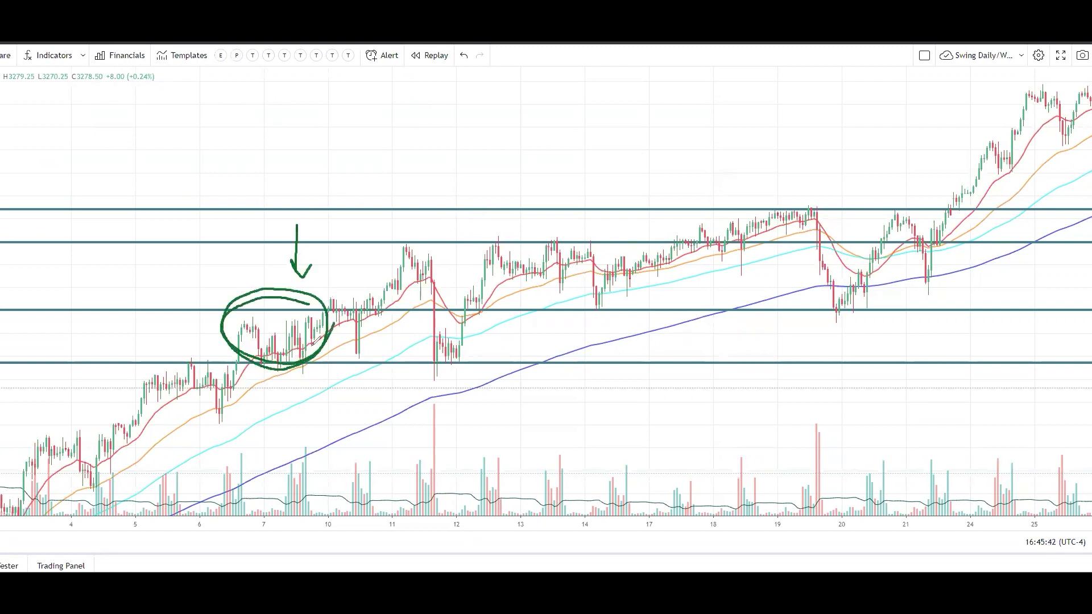
mouse_move(250, 356)
left_mouse_down()
mouse_move(340, 360)
mouse_move(238, 357)
left_mouse_up()
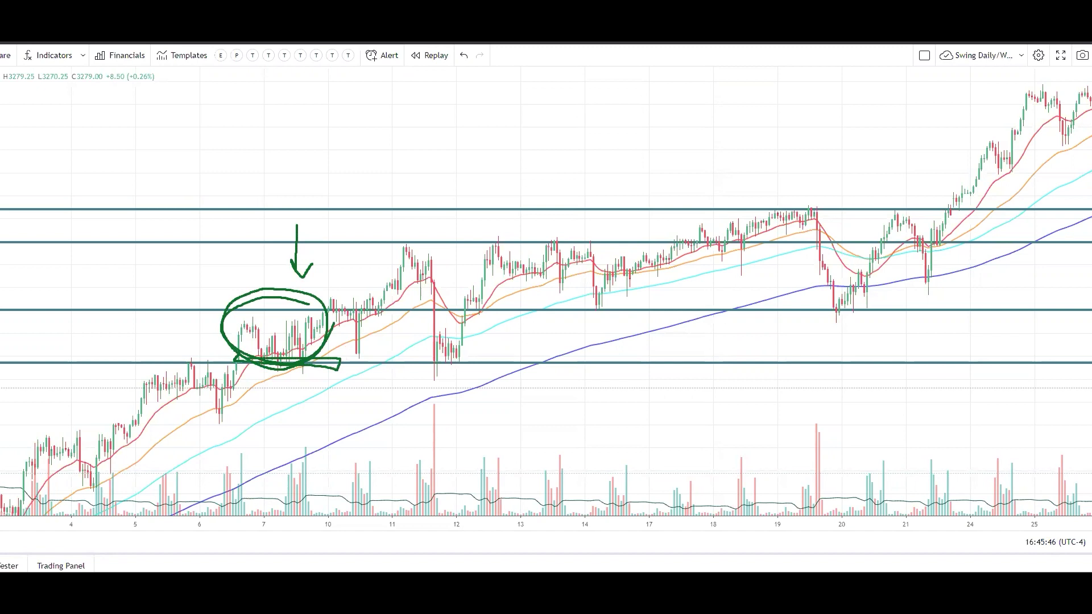
Clear those marks, draw an arrow rising from the day-6 low, then clear all drawings
key("e")
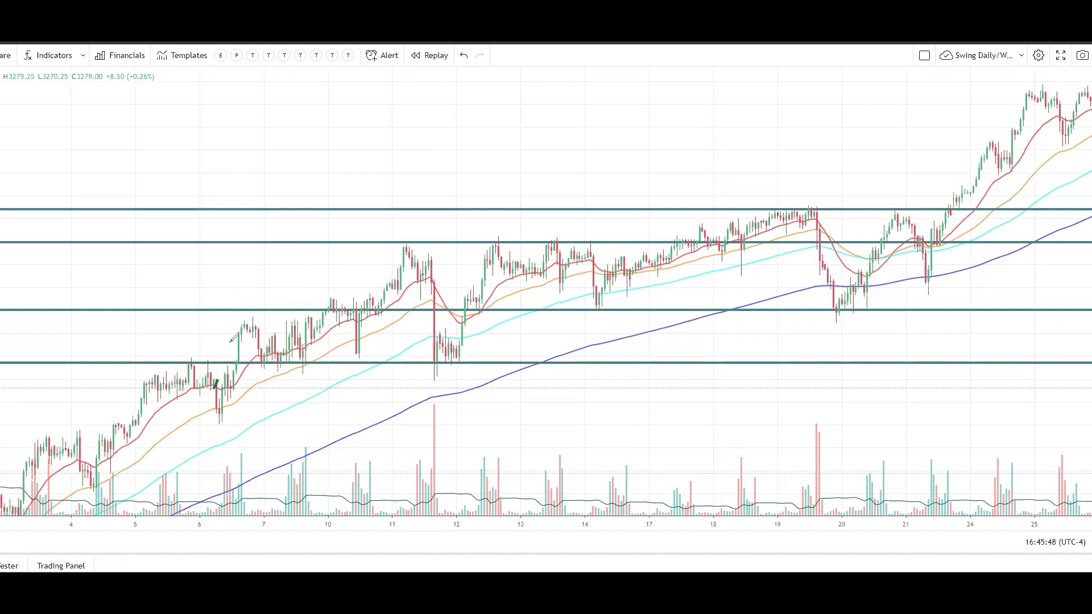
mouse_move(214, 389)
left_mouse_down()
mouse_move(233, 326)
mouse_move(265, 357)
mouse_move(282, 345)
mouse_move(295, 363)
mouse_move(301, 329)
mouse_move(316, 354)
mouse_move(274, 348)
mouse_move(381, 344)
left_mouse_up()
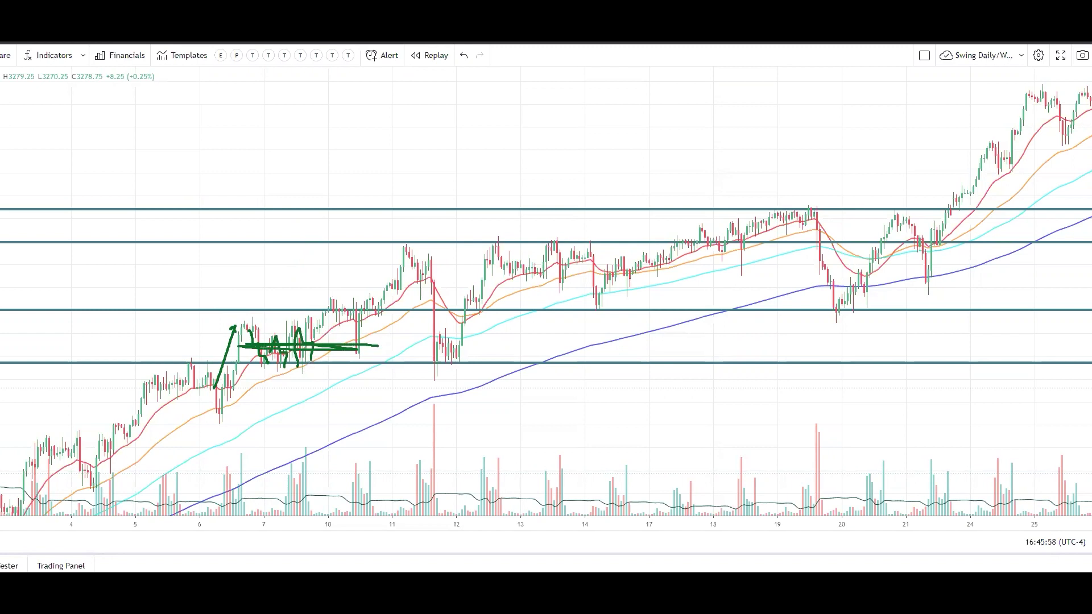
key("Escape")
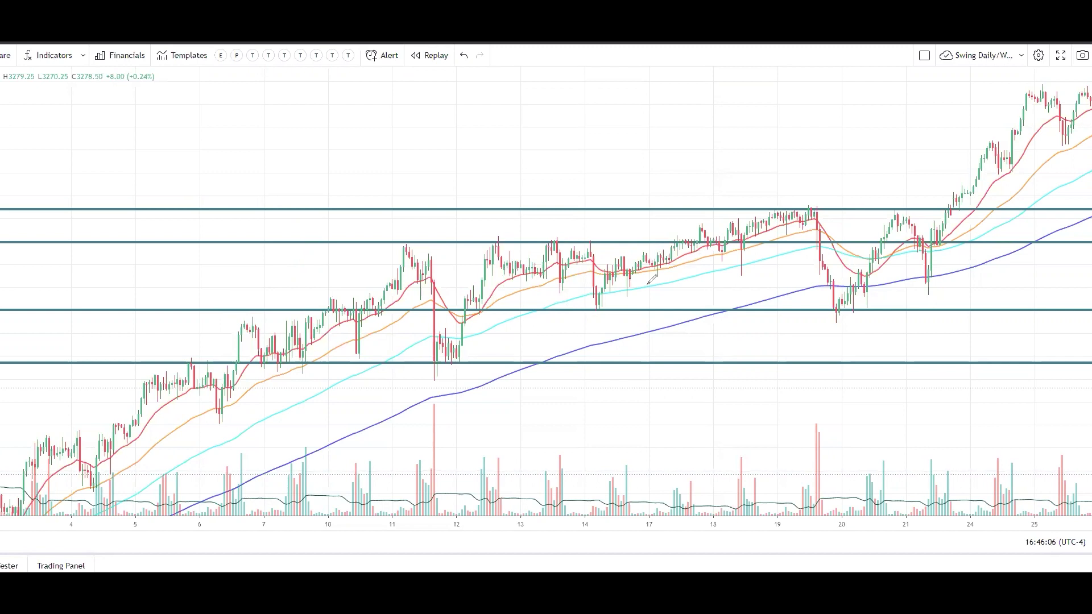
Mark the day-11 peak with a down-arrow, a horizontal line and an arrow at the drop, then clear them
mouse_move(414, 265)
left_mouse_down()
mouse_move(445, 375)
mouse_move(474, 354)
mouse_move(428, 346)
mouse_move(464, 336)
left_mouse_up()
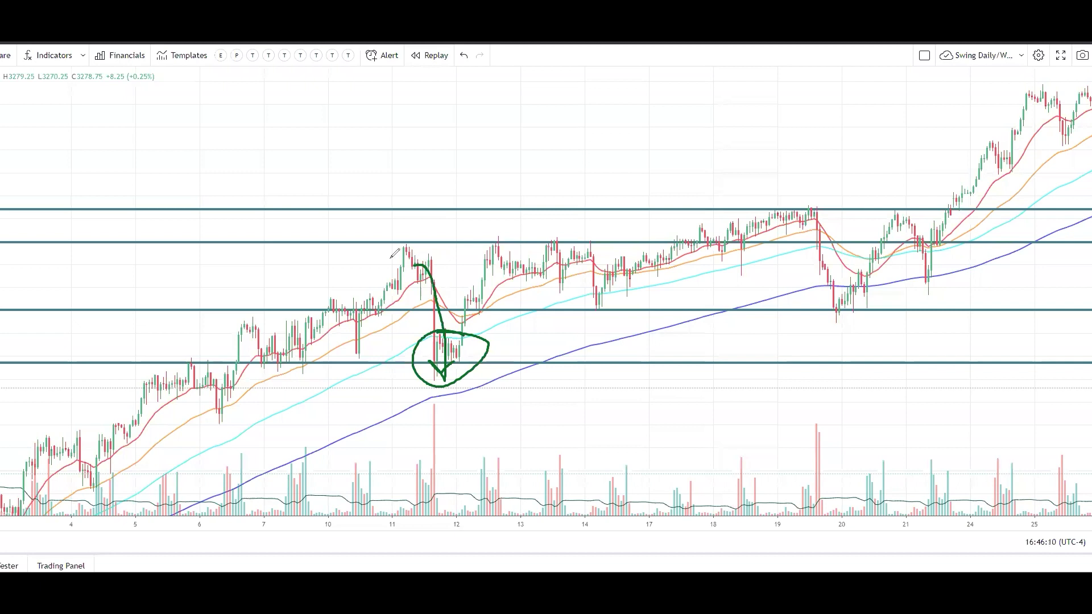
mouse_move(393, 260)
left_mouse_down()
mouse_move(538, 258)
mouse_move(372, 260)
left_mouse_up()
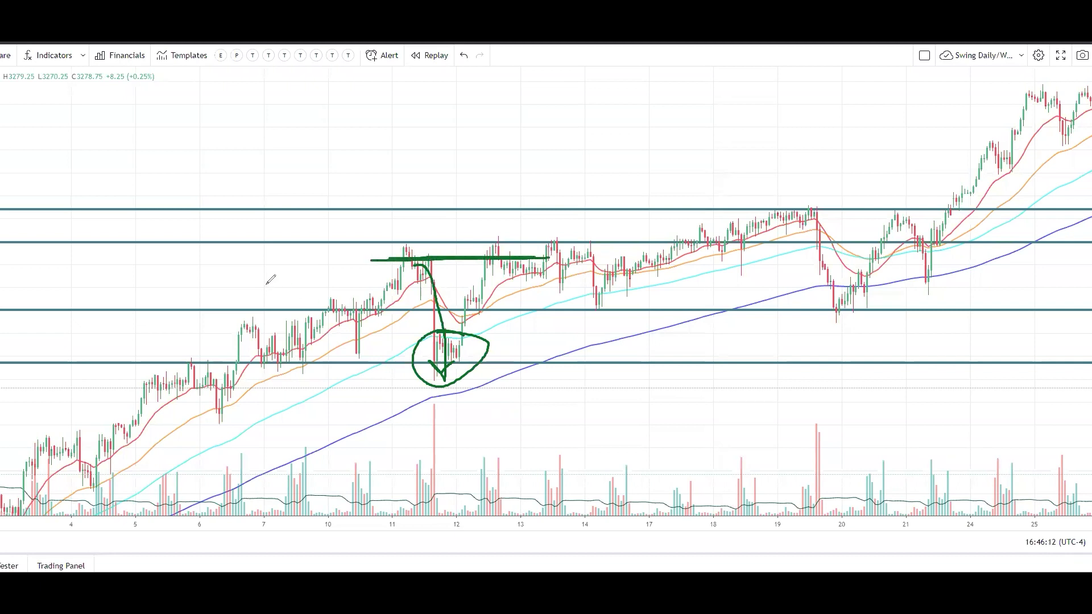
mouse_move(265, 285)
left_mouse_down()
mouse_move(413, 284)
mouse_move(392, 293)
left_mouse_up()
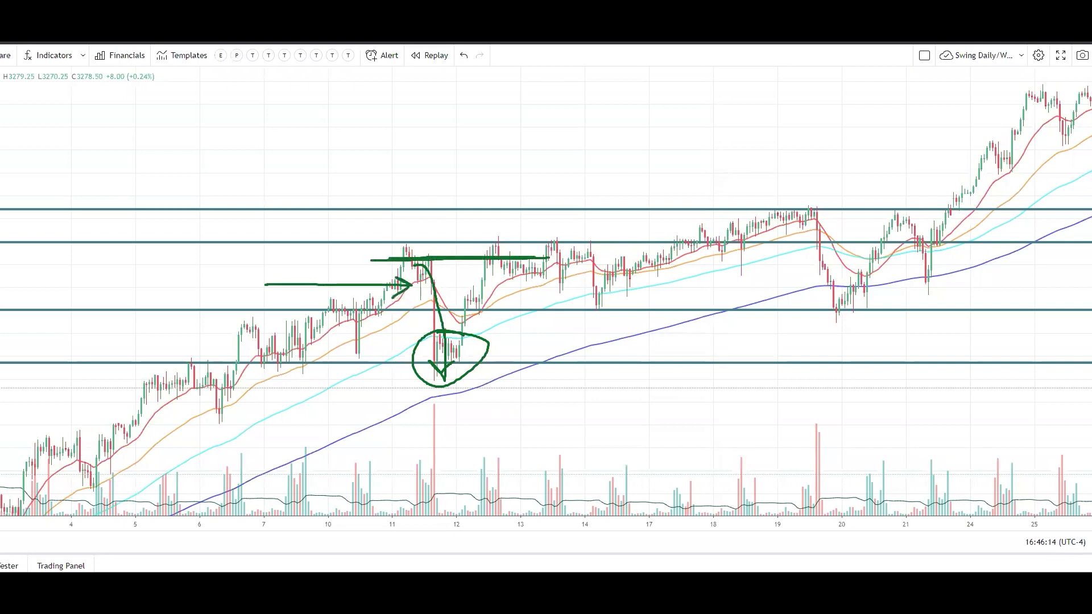
key("e")
Draw arrows onto the day-11 high and low, a long line at the peak level, and box the support lows, then clear
mouse_move(472, 176)
left_mouse_down()
mouse_move(438, 244)
mouse_move(441, 272)
mouse_move(447, 259)
mouse_move(450, 267)
left_mouse_up()
mouse_move(369, 324)
left_mouse_down()
mouse_move(421, 327)
mouse_move(412, 333)
left_mouse_up()
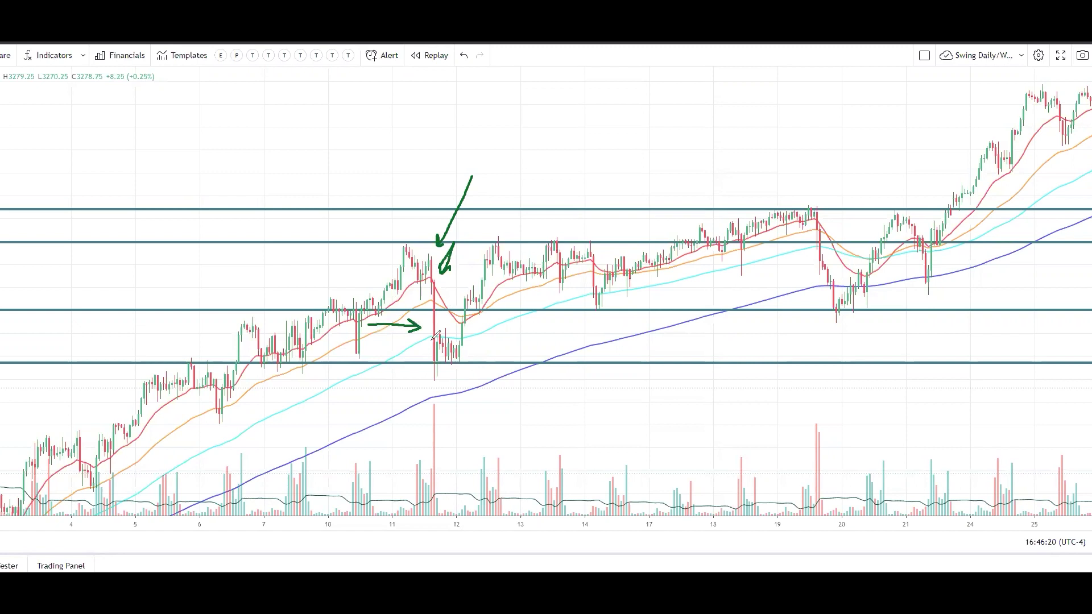
left_click_drag(362, 263, 555, 263)
left_click_drag(555, 260, 358, 257)
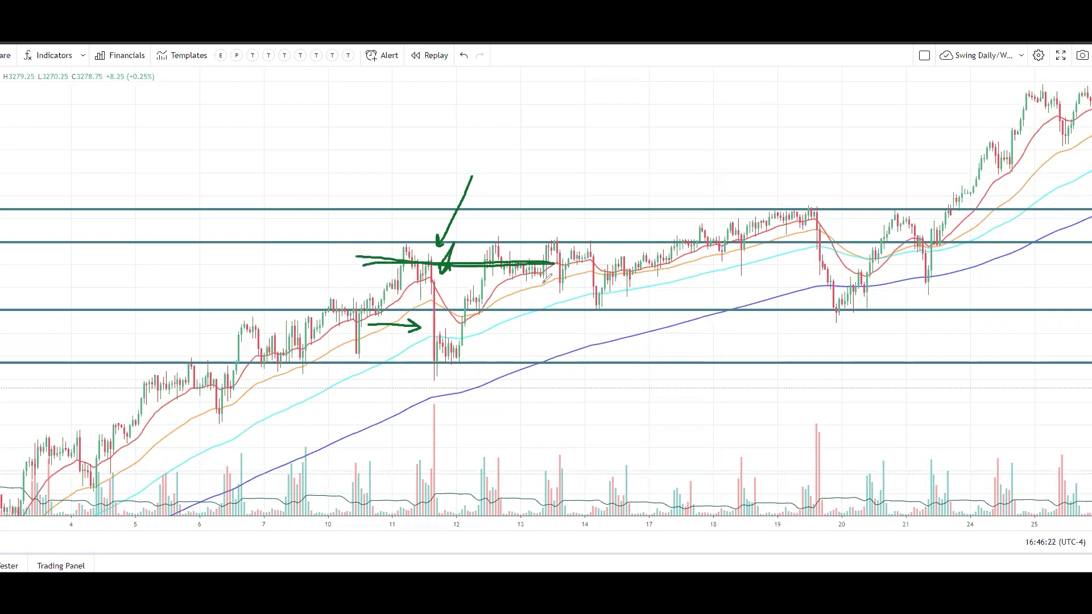
mouse_move(417, 359)
left_mouse_down()
mouse_move(478, 363)
mouse_move(414, 367)
mouse_move(497, 255)
mouse_move(510, 263)
left_mouse_up()
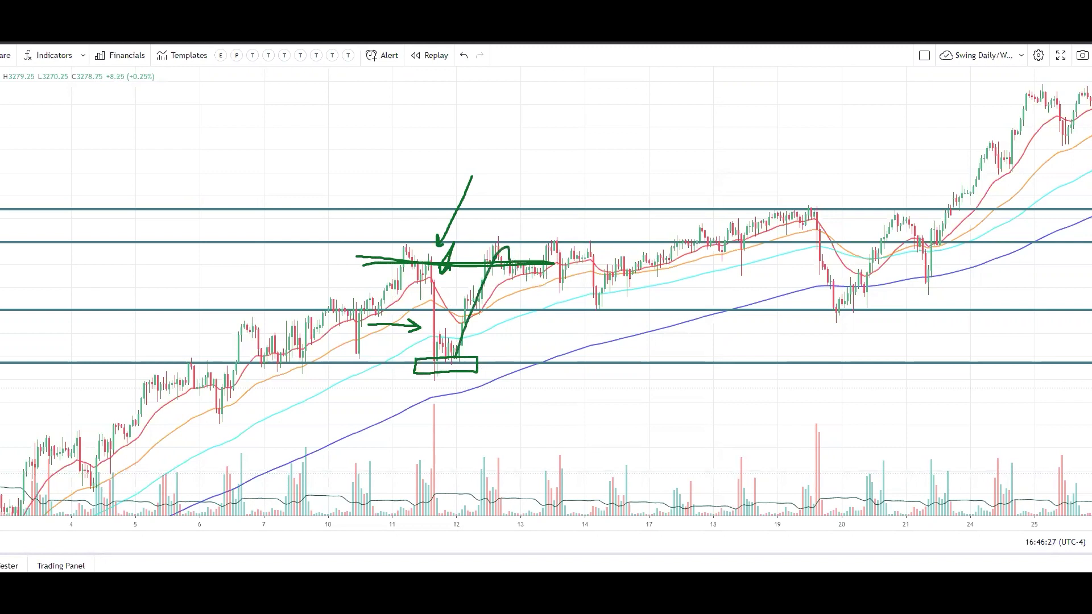
key("e")
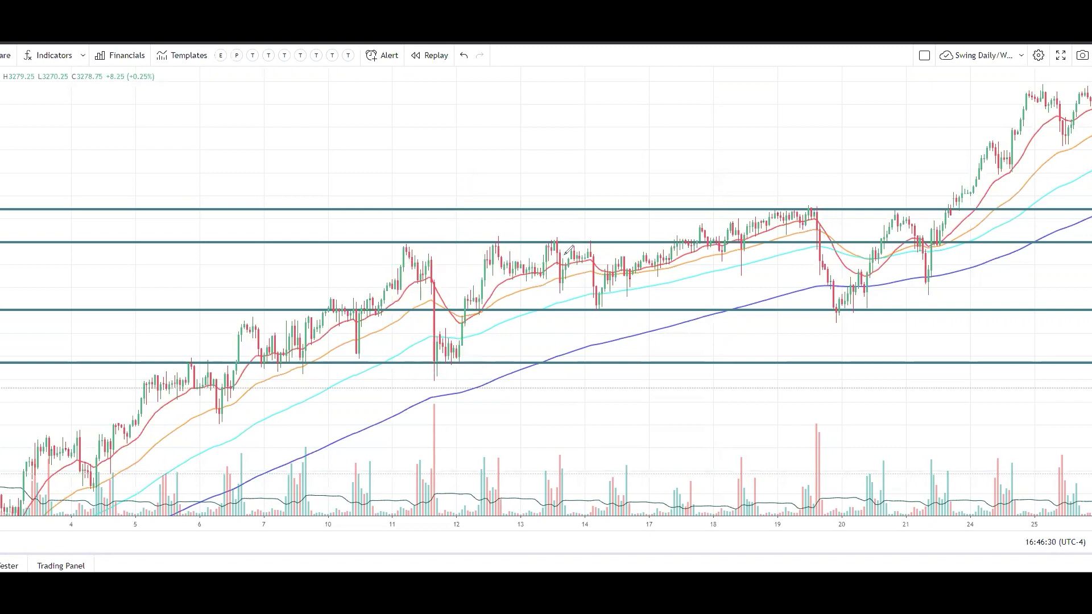
Draw a down arrow at the top level, a zigzag climb from day 14, and dashes under the day-19 peak, then clear them
left_click_drag(777, 126, 781, 196)
left_click(797, 191)
mouse_move(611, 278)
left_mouse_down()
mouse_move(657, 249)
mouse_move(678, 261)
mouse_move(740, 220)
mouse_move(764, 232)
mouse_move(795, 224)
mouse_move(815, 204)
left_mouse_up()
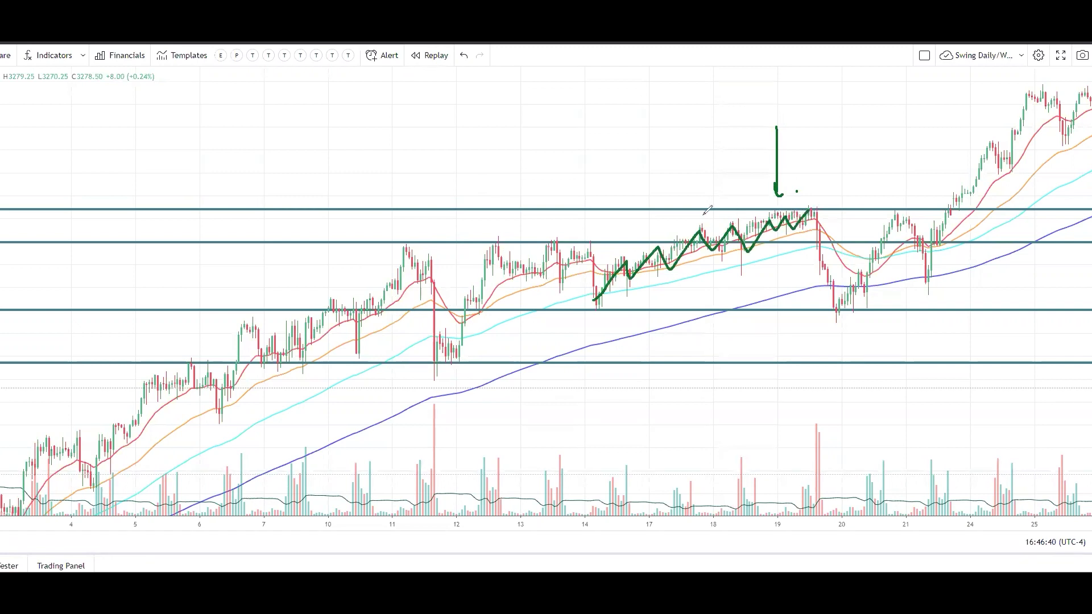
mouse_move(811, 234)
left_mouse_down()
mouse_move(831, 233)
mouse_move(815, 251)
left_mouse_up()
left_click_drag(792, 262, 800, 262)
key("Escape")
Pan the chart to the early-September drop and add a horizontal level along the 31 Aug pullback lows
right_click(910, 155)
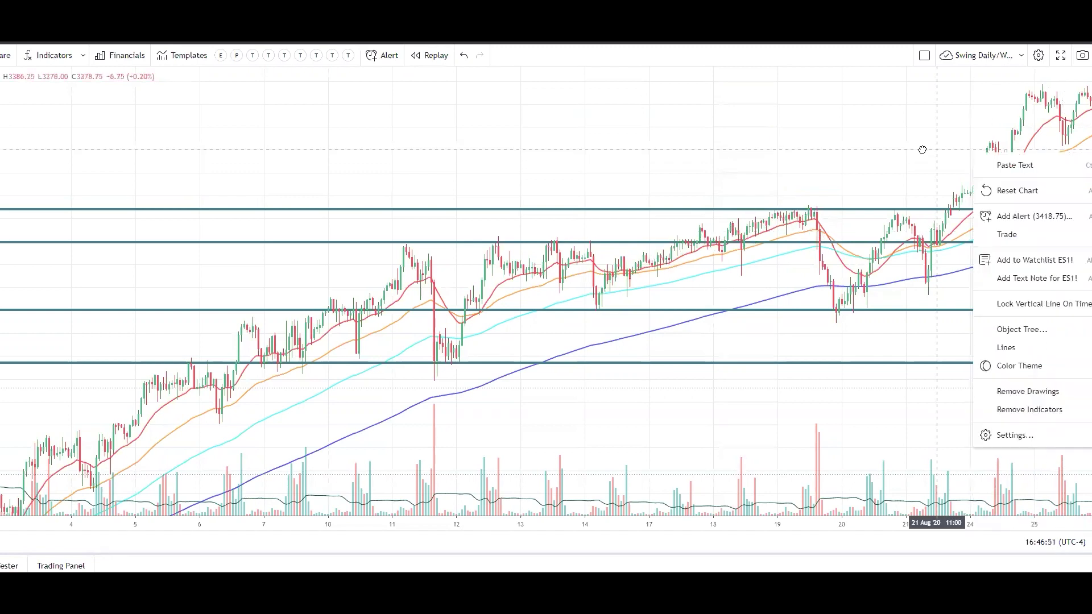
left_click_drag(910, 153, 825, 154)
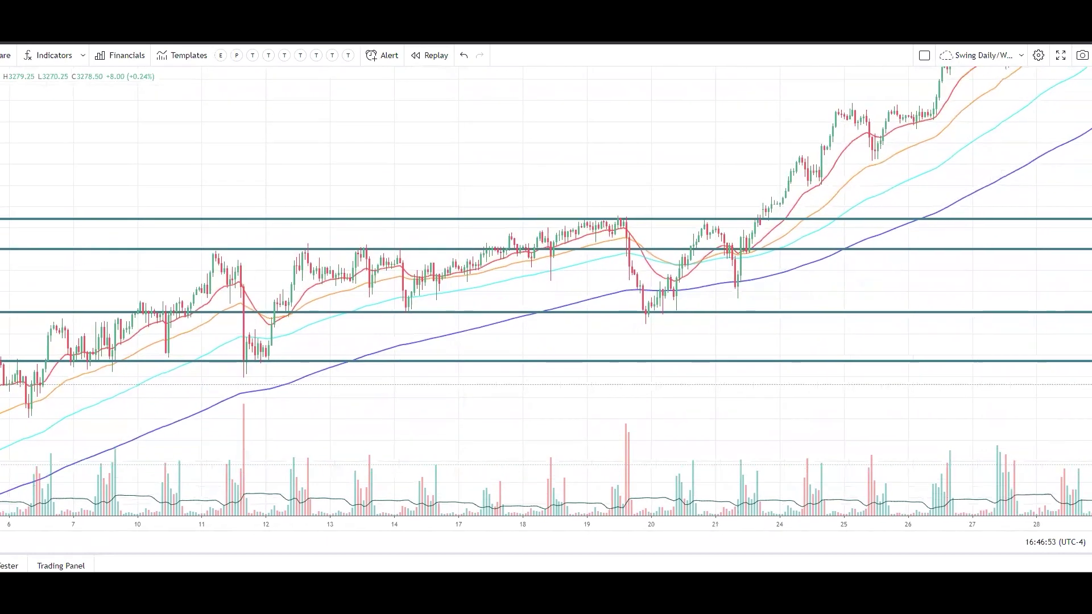
left_click_drag(1027, 151, 788, 202)
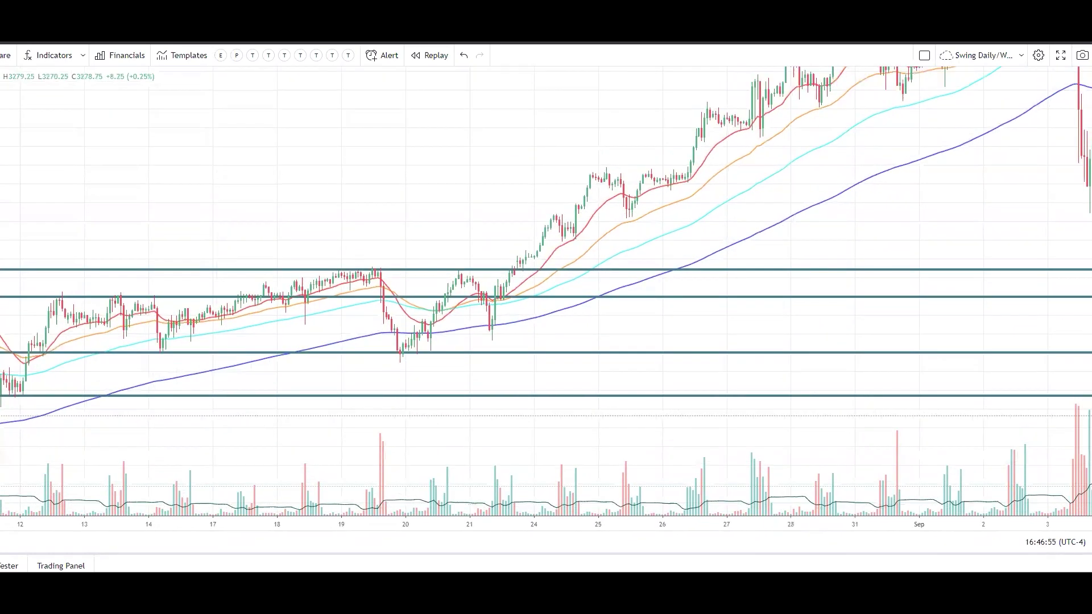
left_click_drag(1027, 203, 936, 260)
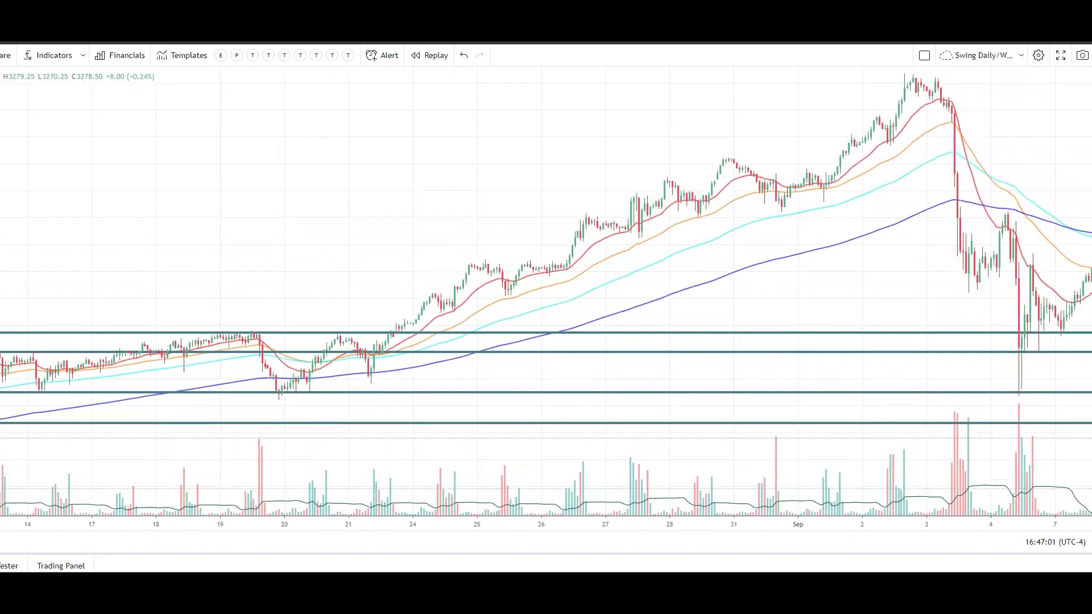
left_click(759, 213)
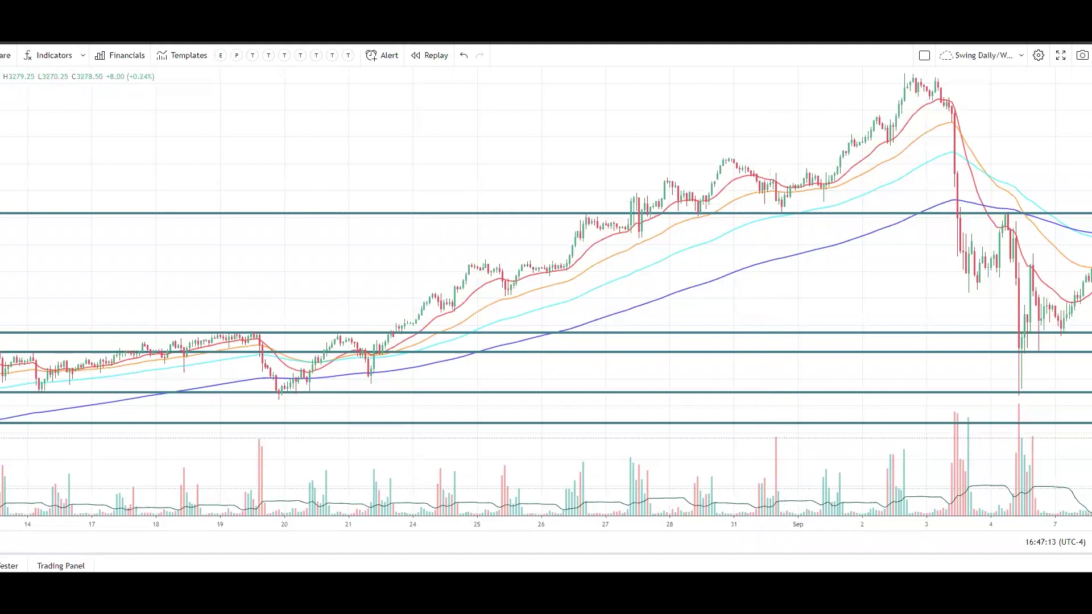
Trace the late-August dip, an arrow rising to the 3 September peak, and a downward stroke from the bounce level
mouse_move(724, 163)
left_mouse_down()
mouse_move(786, 211)
mouse_move(795, 188)
mouse_move(858, 175)
mouse_move(819, 158)
mouse_move(879, 158)
left_mouse_up()
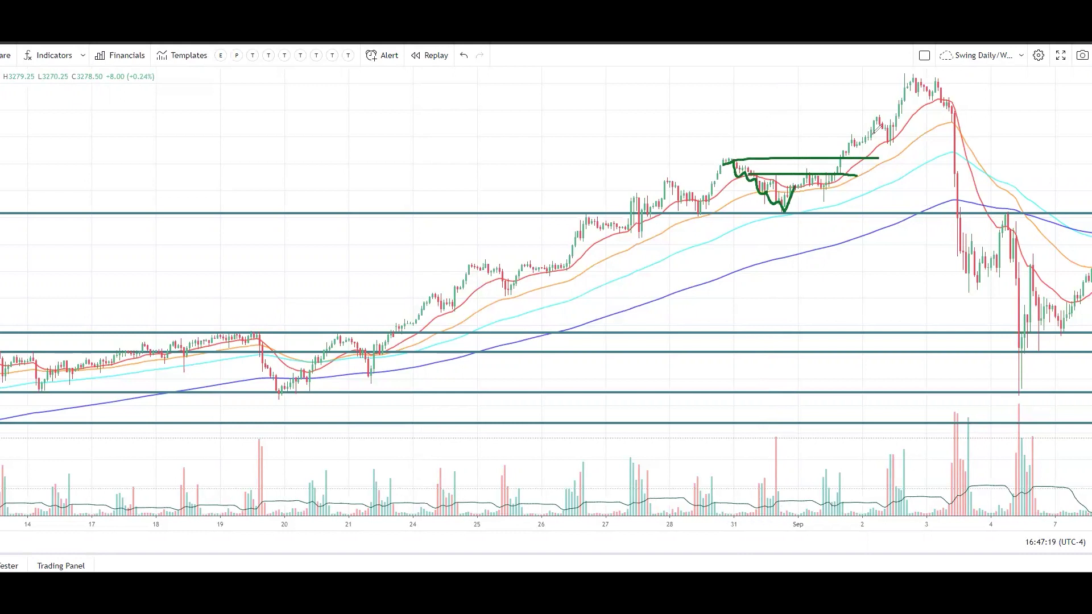
mouse_move(817, 220)
left_mouse_down()
mouse_move(895, 100)
mouse_move(951, 106)
mouse_move(963, 273)
mouse_move(988, 250)
left_mouse_up()
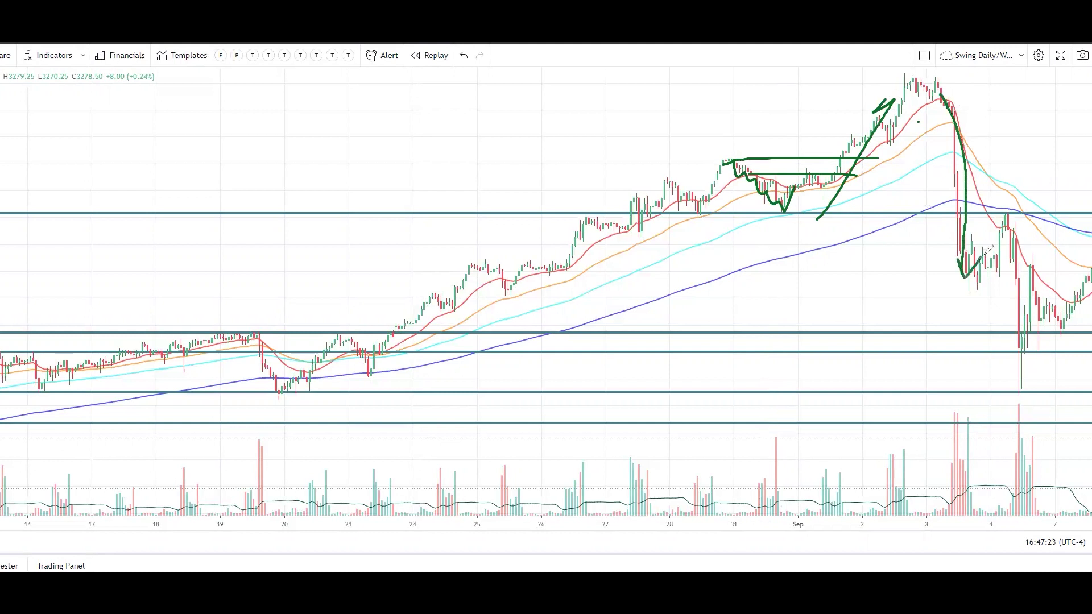
mouse_move(933, 214)
left_mouse_down()
mouse_move(1057, 218)
mouse_move(1016, 287)
mouse_move(1019, 352)
left_mouse_up()
mouse_move(1011, 322)
left_mouse_down()
mouse_move(1017, 351)
mouse_move(1031, 318)
left_mouse_up()
Add lines at the lower level and rebound high plus an arrow at the 4 September low, then clear everything
mouse_move(940, 272)
left_mouse_down()
mouse_move(1091, 268)
mouse_move(923, 266)
left_mouse_up()
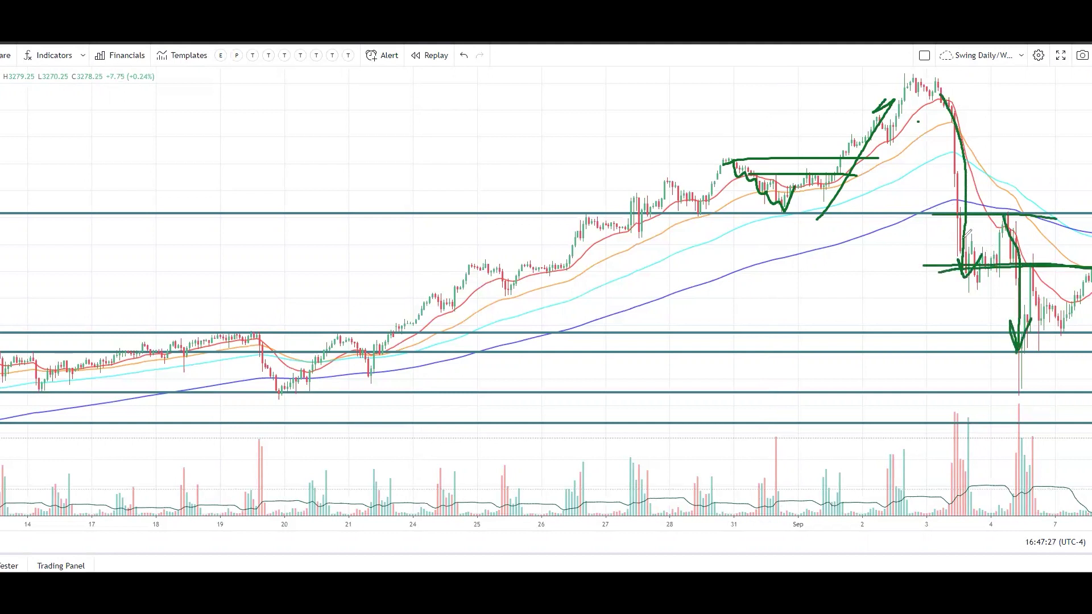
left_click_drag(991, 220, 1016, 209)
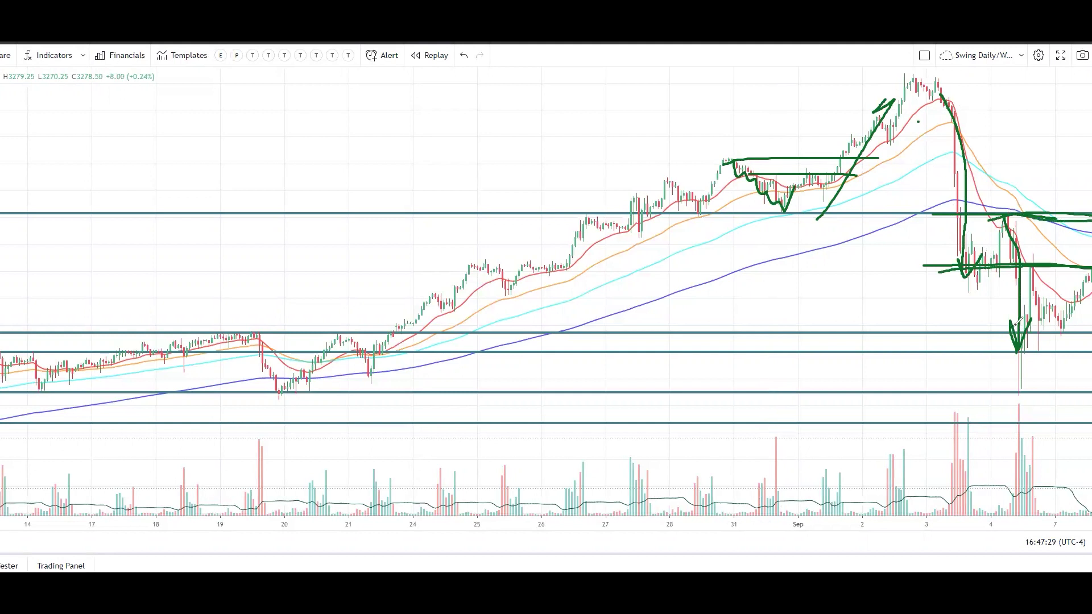
left_click_drag(841, 311, 1011, 306)
mouse_move(978, 299)
left_mouse_down()
mouse_move(993, 313)
mouse_move(984, 321)
left_mouse_up()
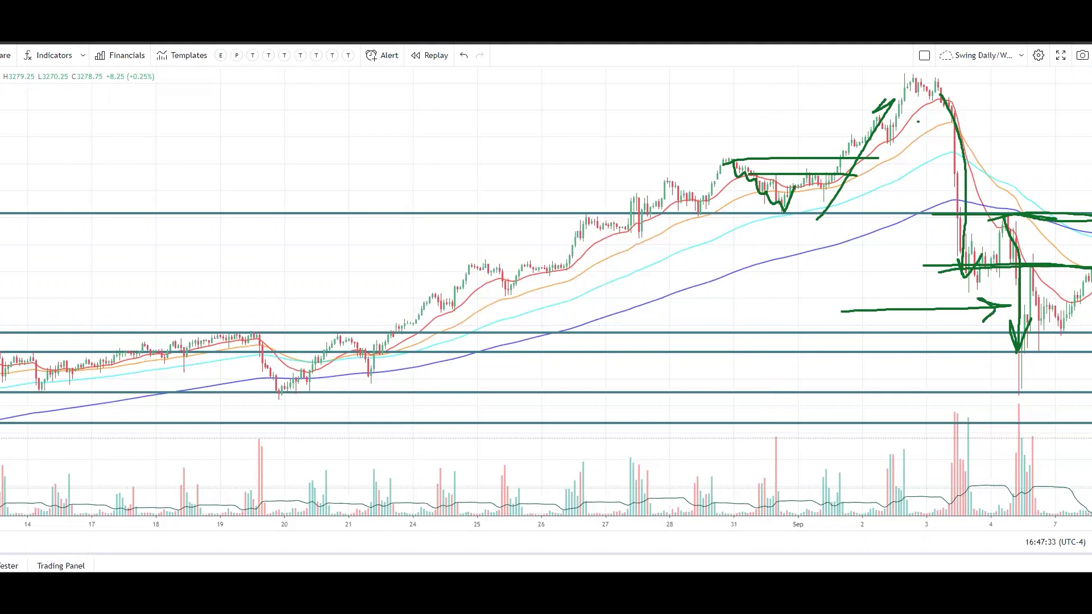
key("Escape")
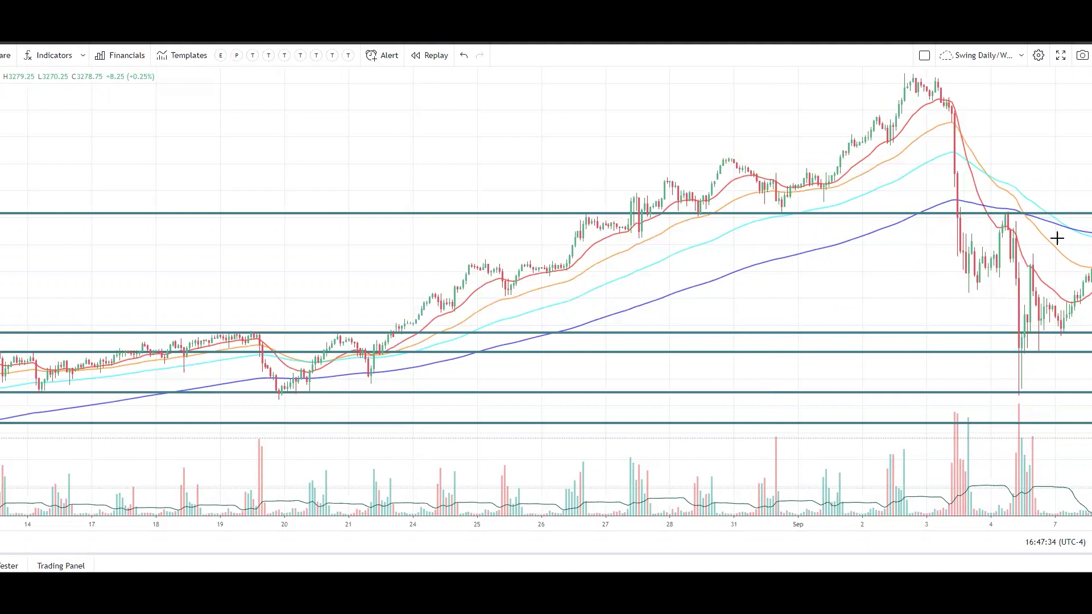
Pan to show the 1–22 September decline and add a horizontal level at the 10 and 16 September highs
left_click_drag(962, 281, 505, 294)
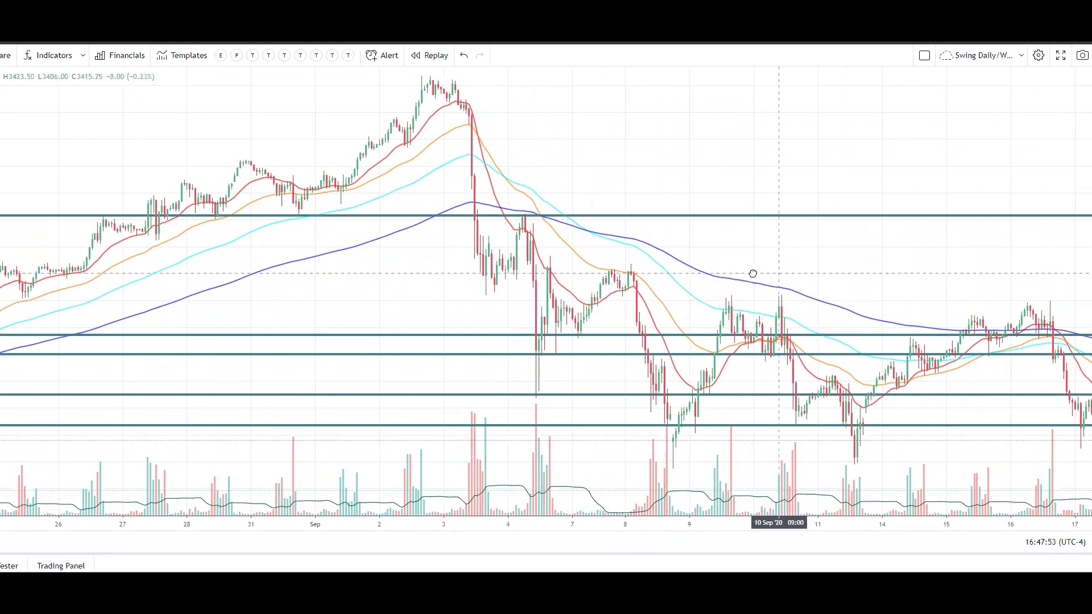
left_click_drag(753, 275, 519, 279)
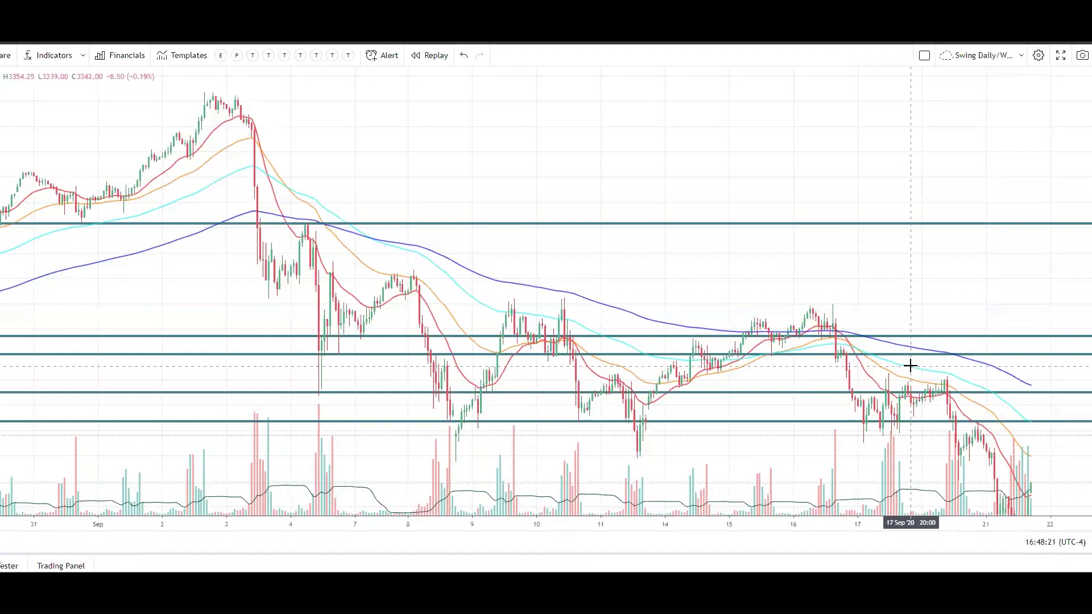
left_click_drag(919, 291, 850, 318)
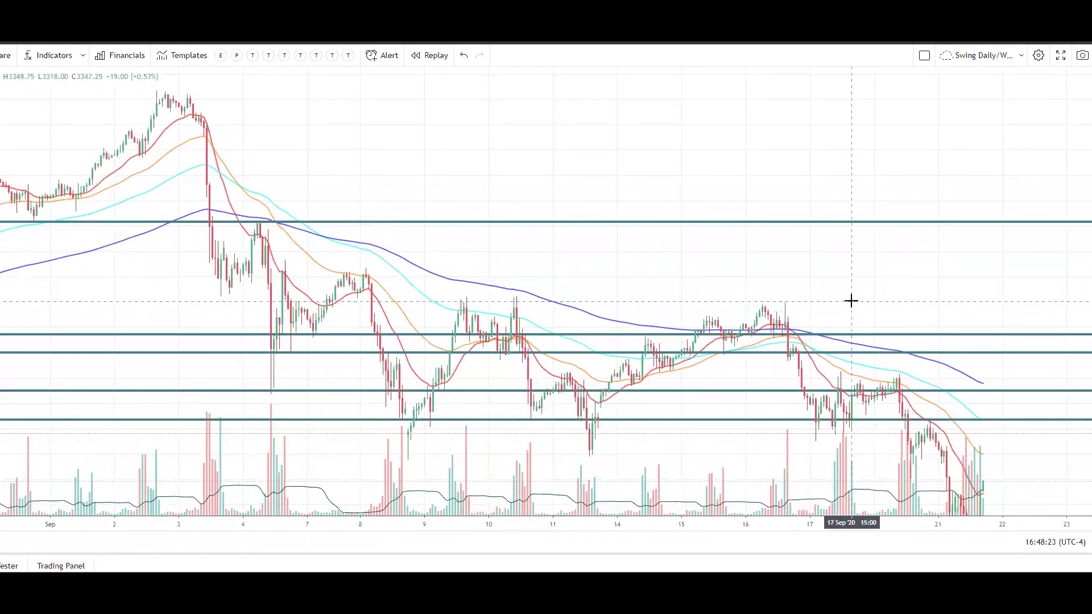
key("alt+h")
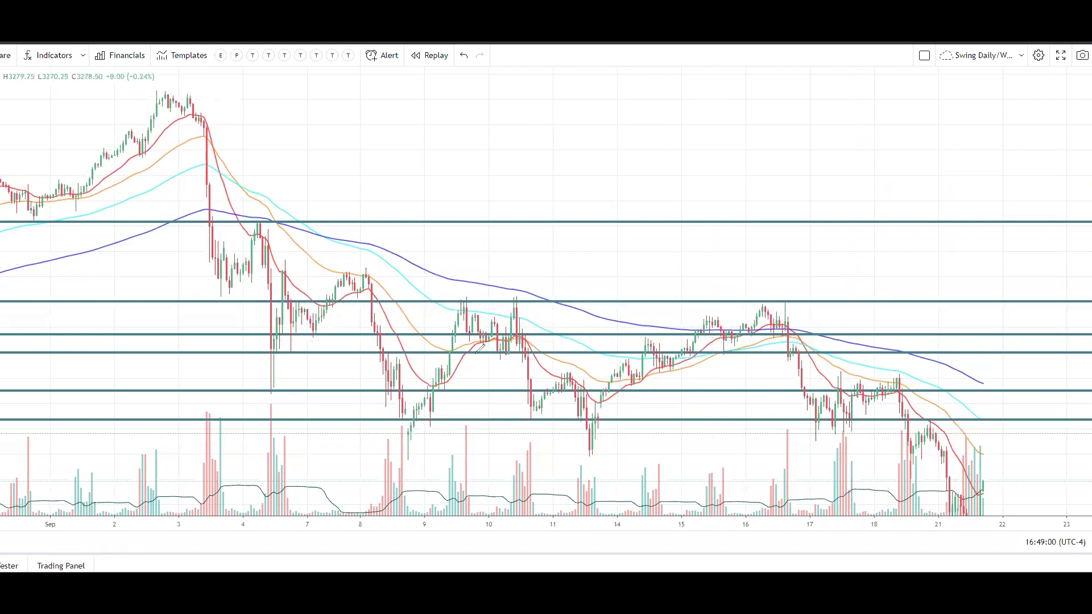
Draw a rising line from the early-September low, a down arrow with dot onto the 9 September peak, and a horizontal line
left_click_drag(419, 422, 463, 297)
mouse_move(459, 251)
left_mouse_down()
mouse_move(461, 288)
mouse_move(468, 279)
mouse_move(521, 306)
left_mouse_up()
left_click(474, 285)
mouse_move(336, 265)
left_mouse_down()
mouse_move(575, 262)
mouse_move(353, 261)
left_mouse_up()
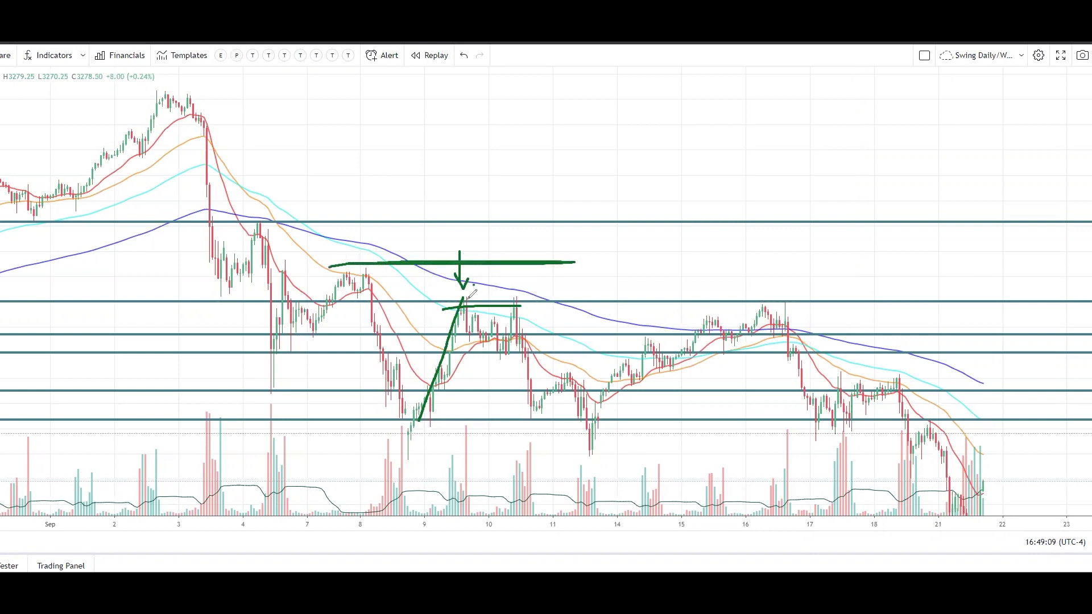